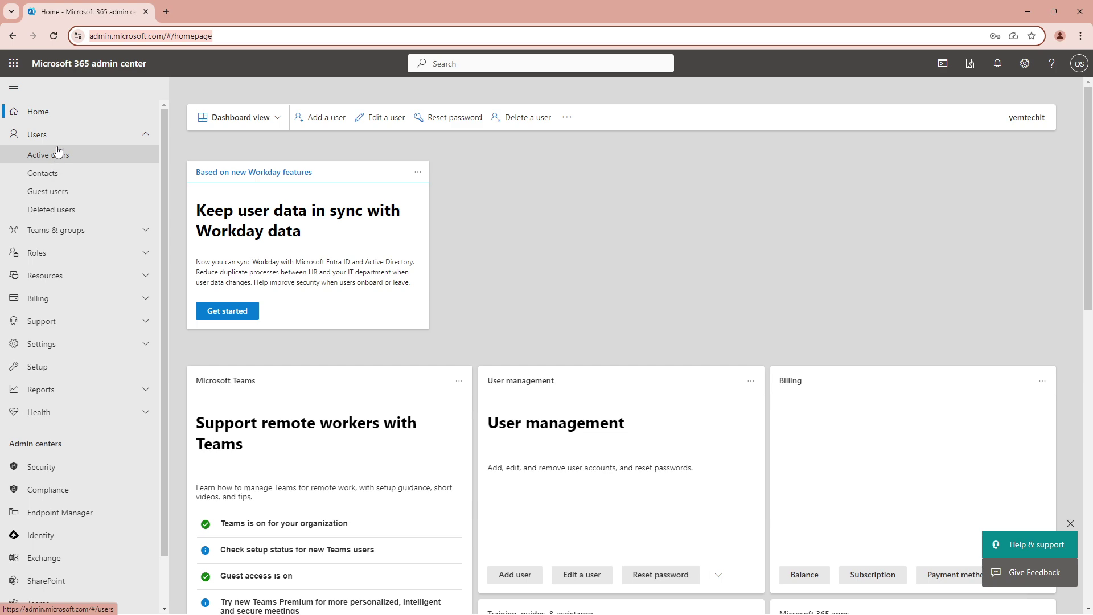
- From Active users, start a new user and enter their first name and username
left_click(48, 156)
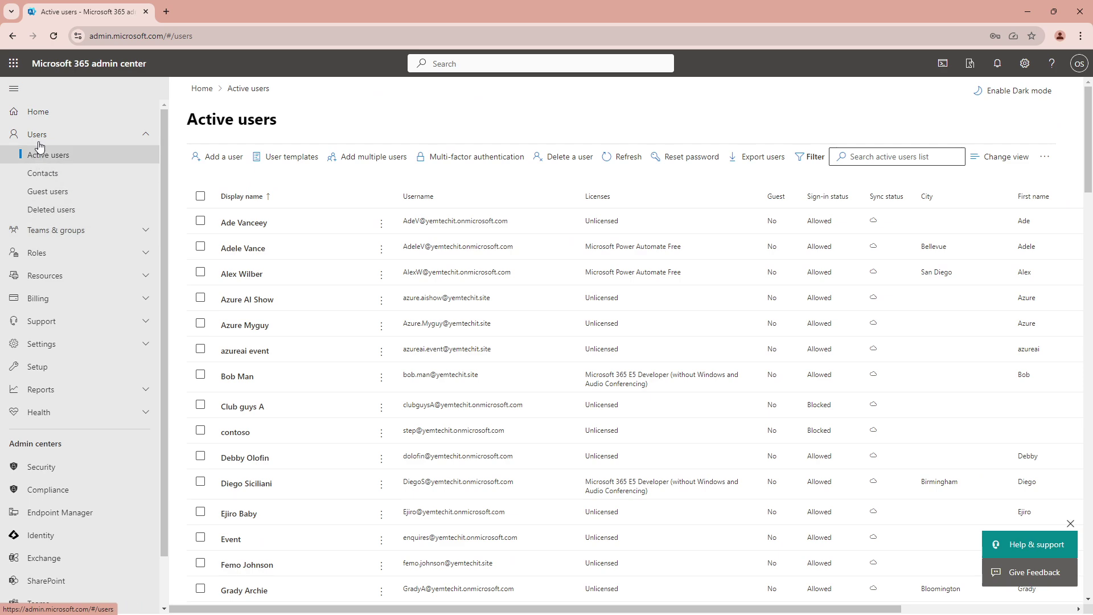
left_click(217, 156)
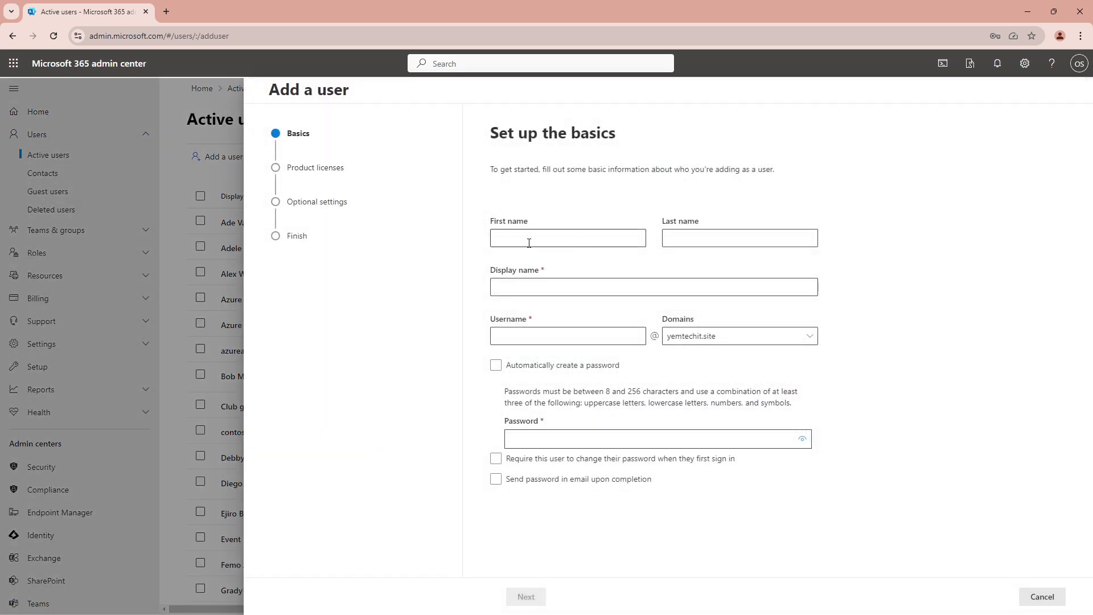
left_click(514, 239)
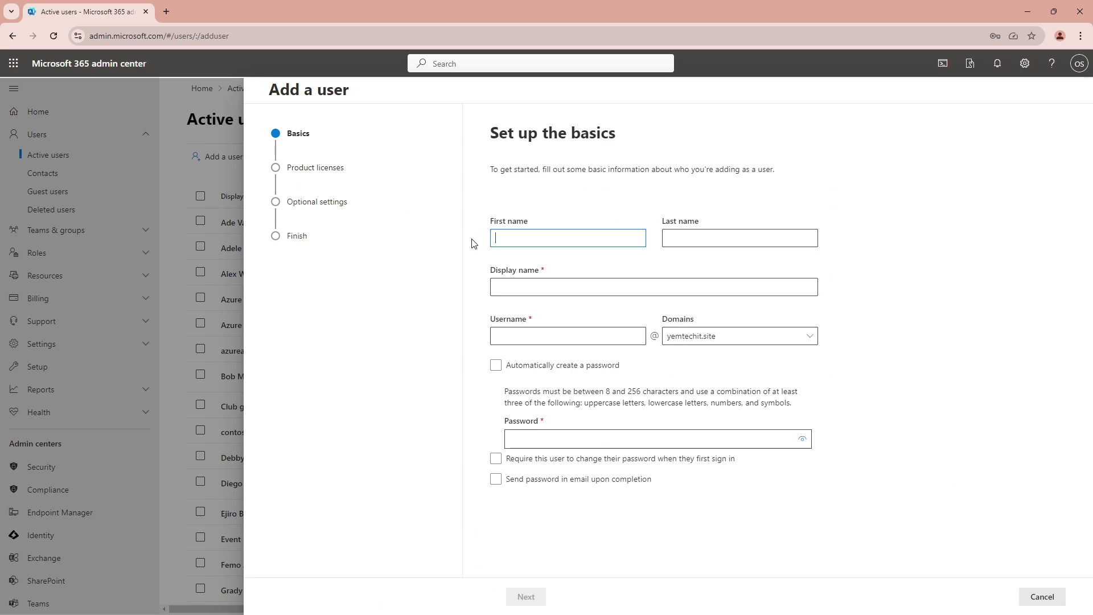
type("A")
type("Moses")
key("Tab")
key("Tab")
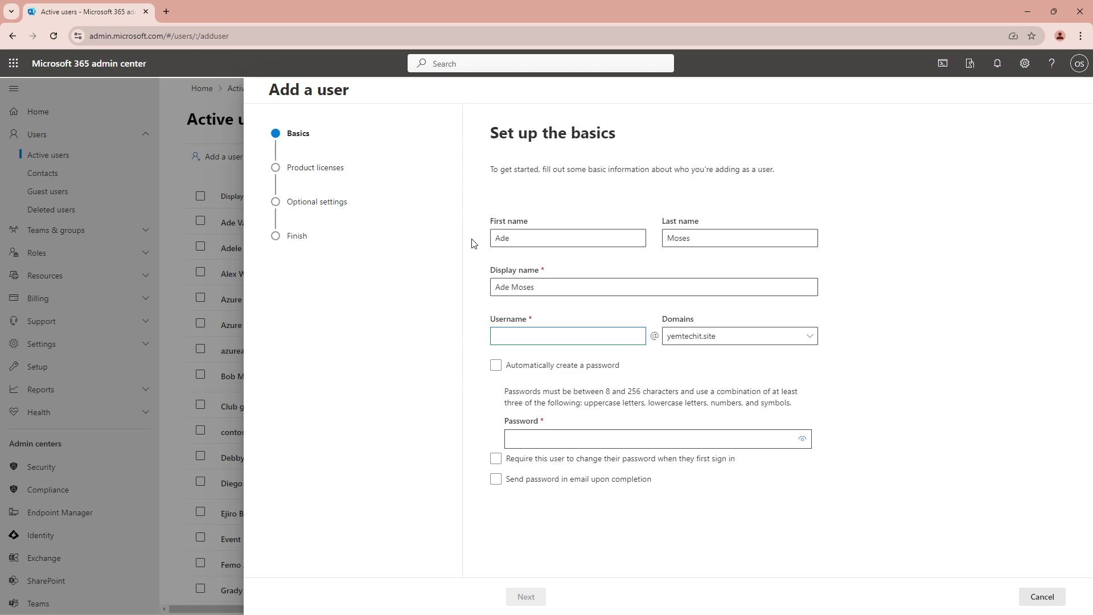
- Give the new user a pasted strong custom password and continue to licences
left_click(516, 366)
left_click(557, 437)
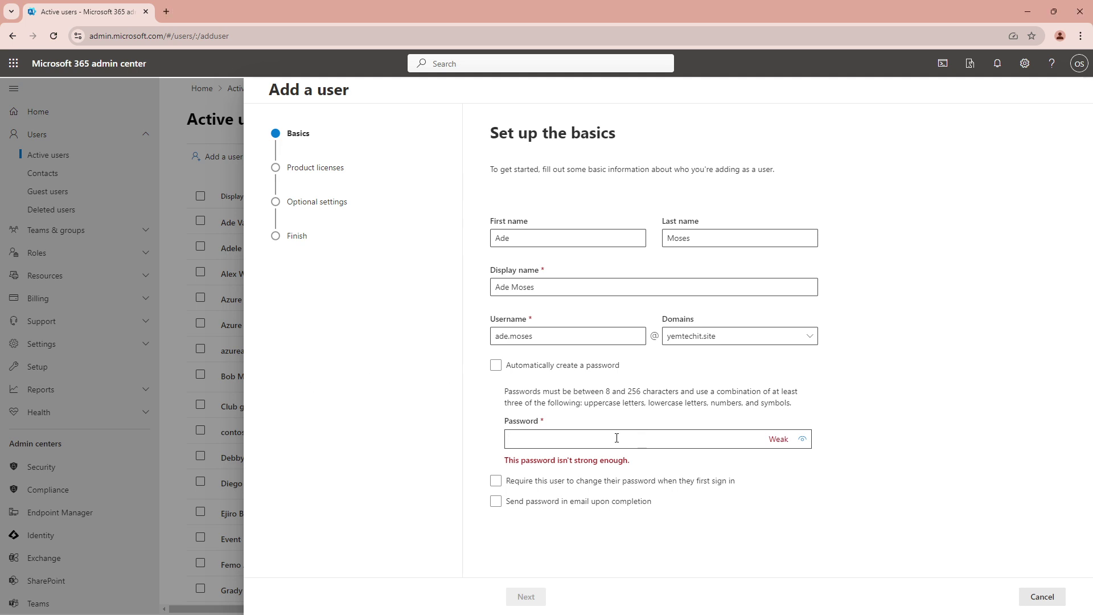
key("ctrl+v")
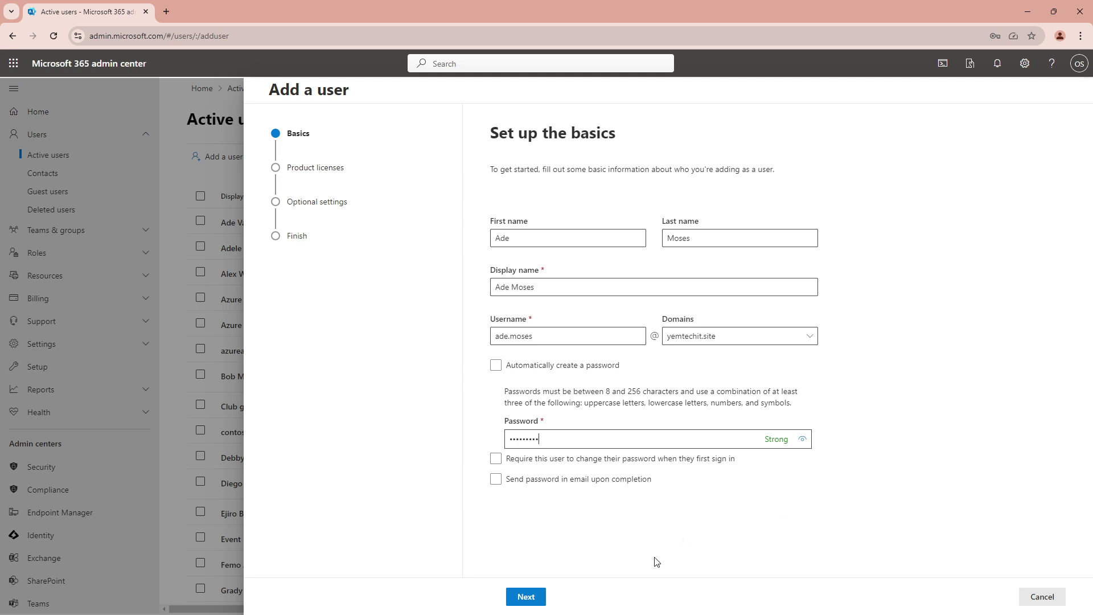
left_click(528, 599)
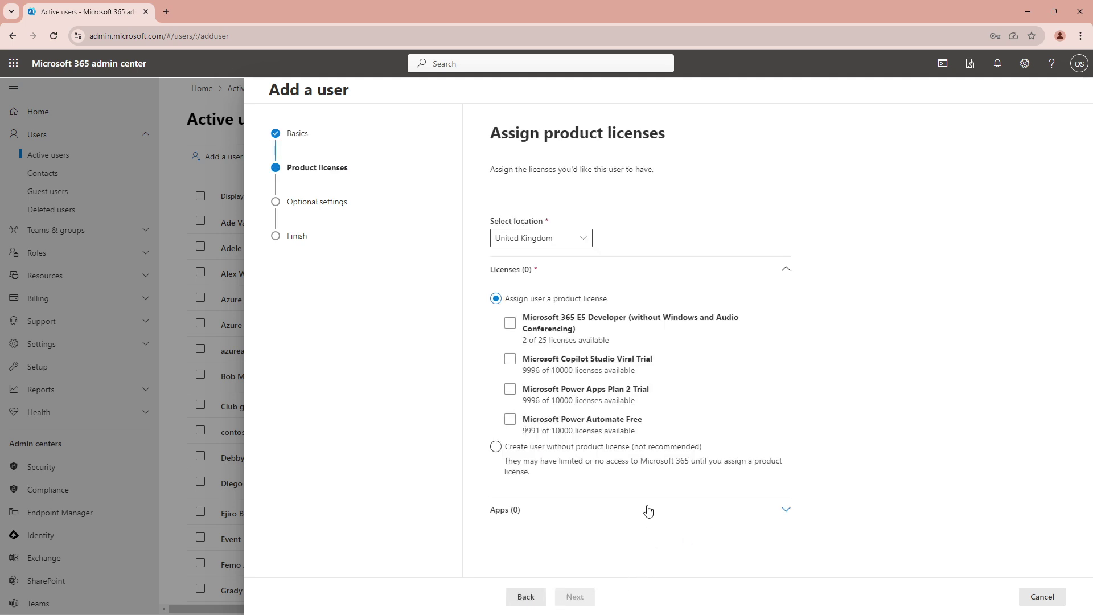
- Assign the Microsoft 365 E5 Developer licence and finish creating the user
left_click(515, 333)
left_click(510, 324)
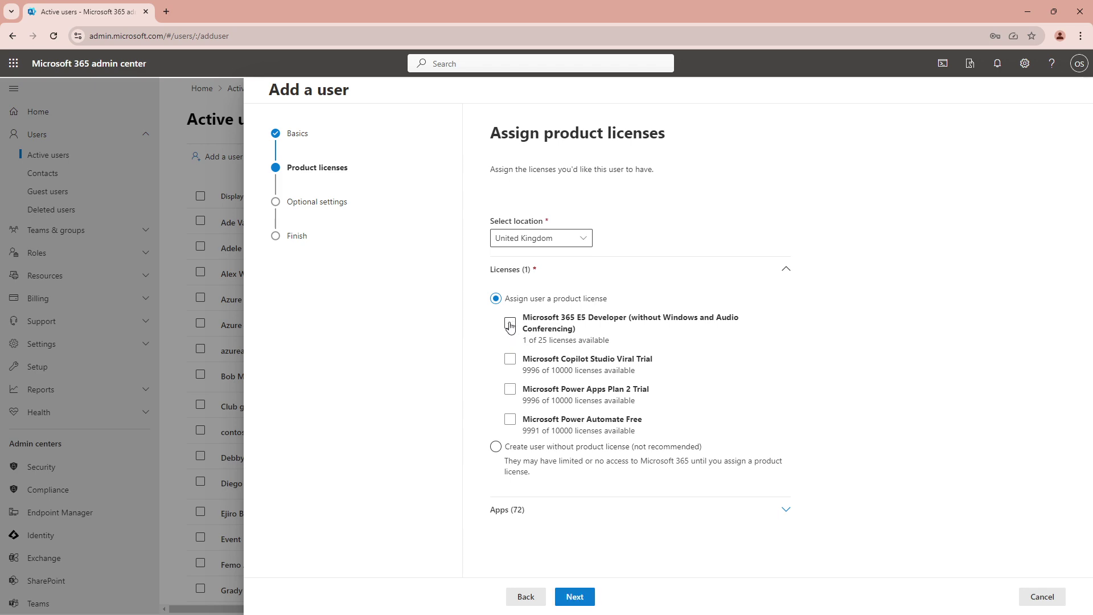
left_click(583, 597)
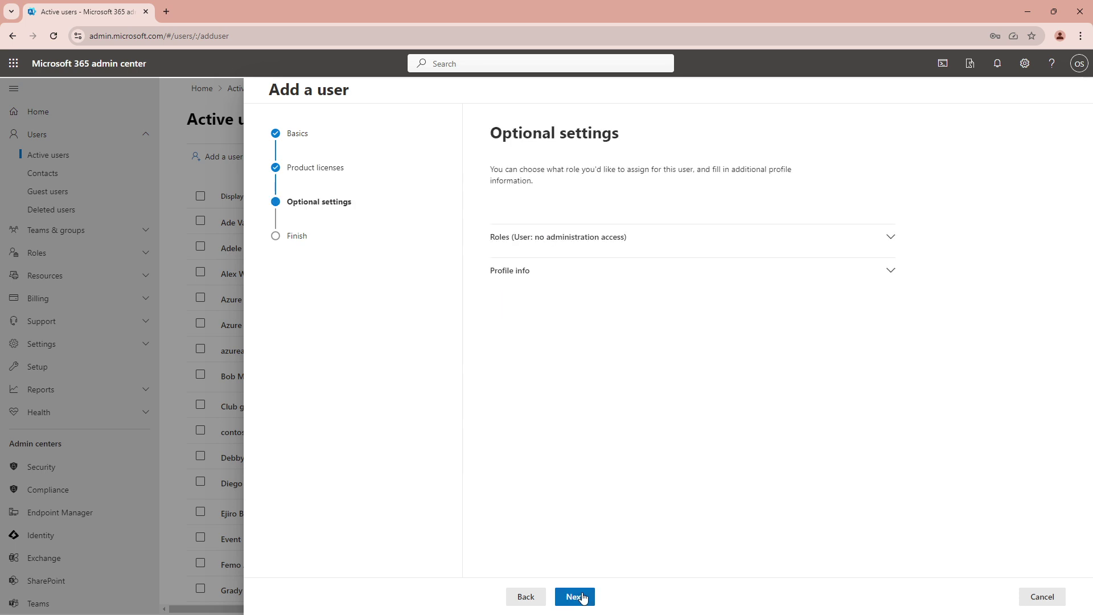
left_click(583, 598)
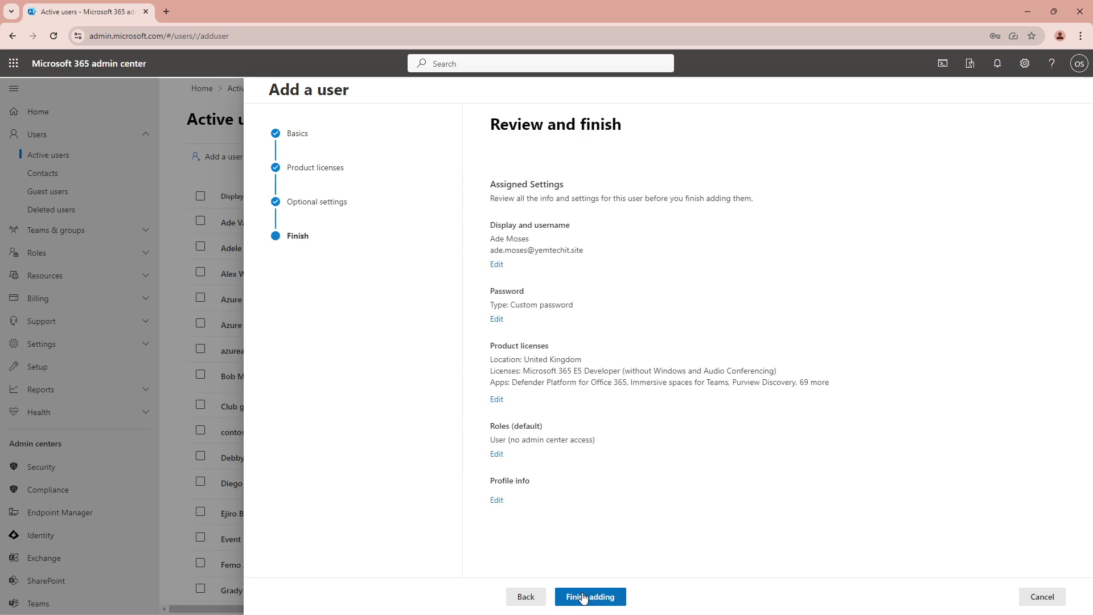
left_click(582, 597)
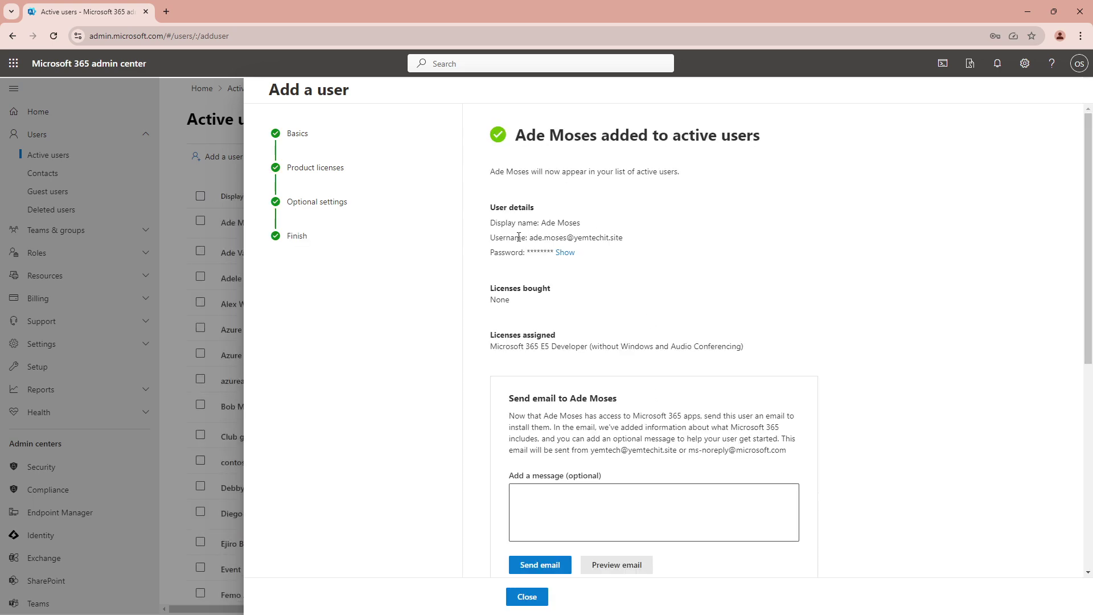
- Copy the new user's display name and username, then close the confirmation
left_click_drag(490, 222, 630, 243)
right_click(630, 243)
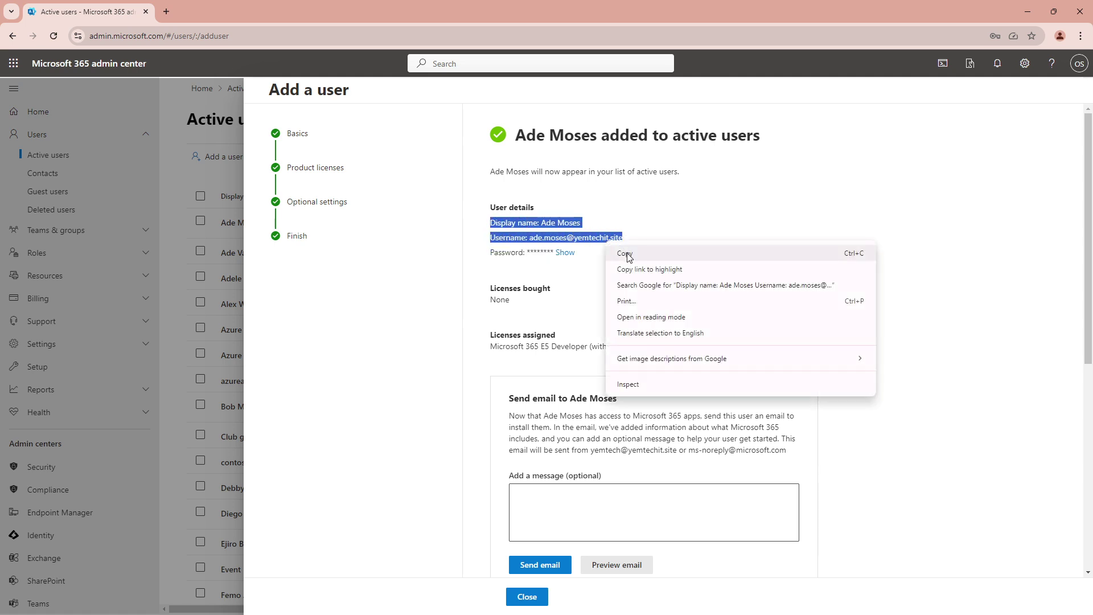
left_click(630, 253)
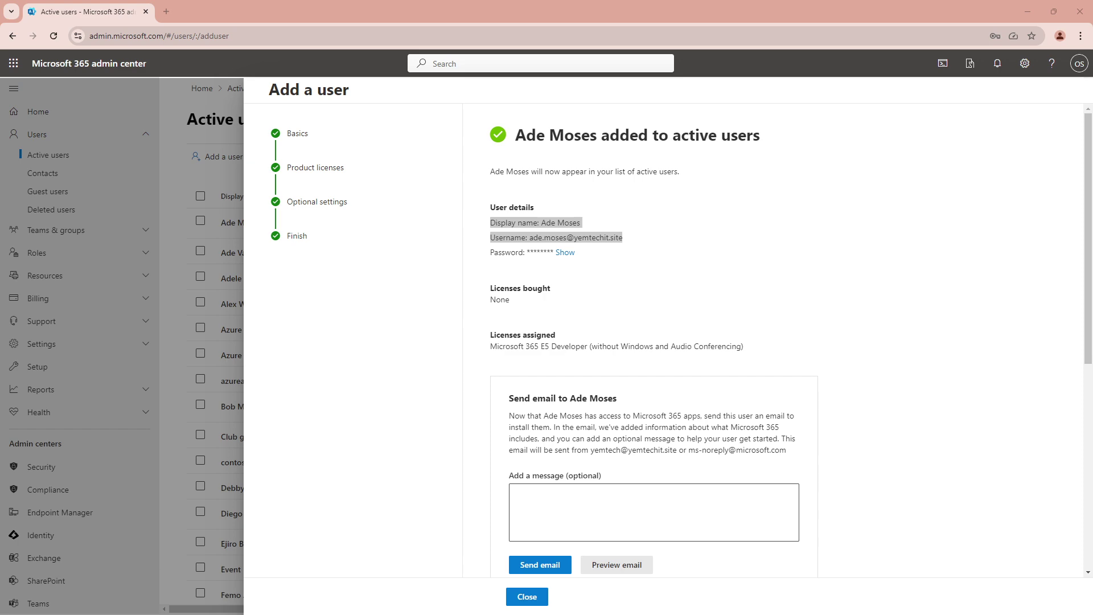
left_click(528, 596)
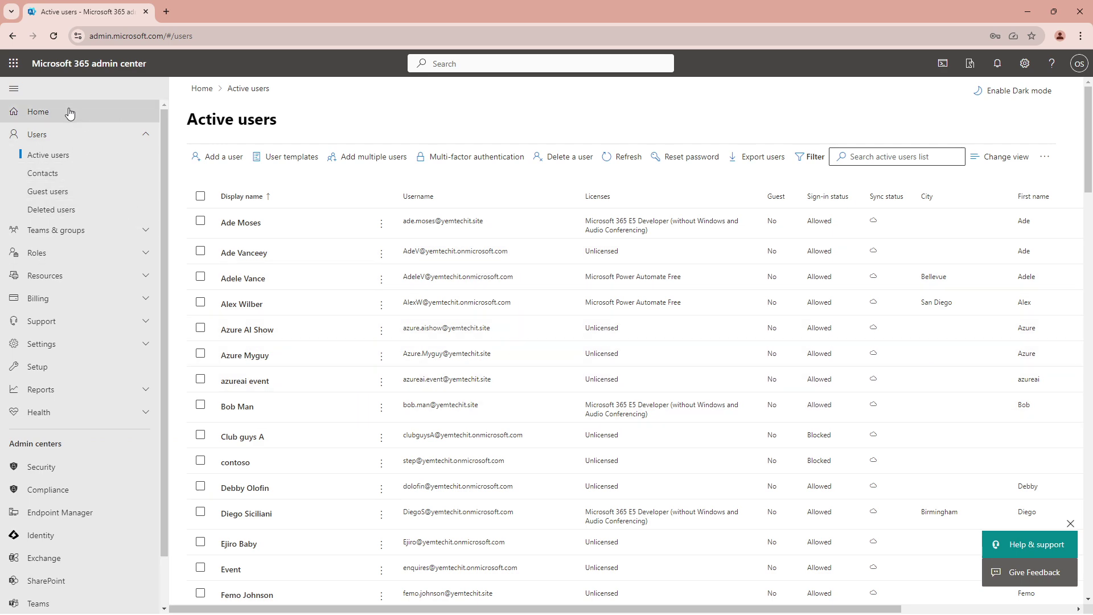
- Open the Identity admin center and go to Identity Governance > Privileged Identity Management
scroll(49, 395, "down", 1)
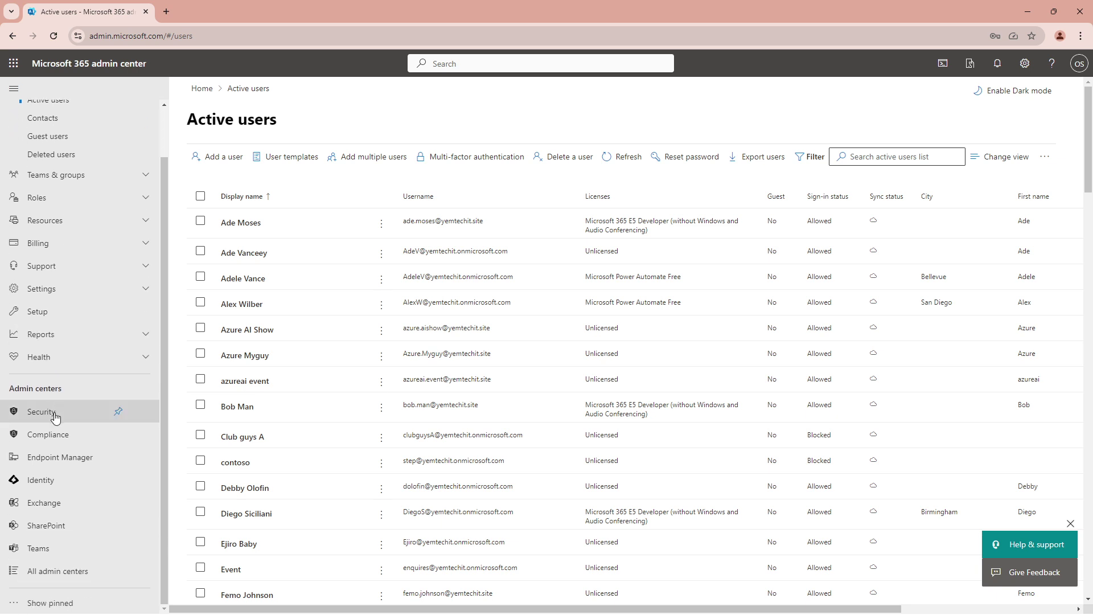
left_click(45, 485)
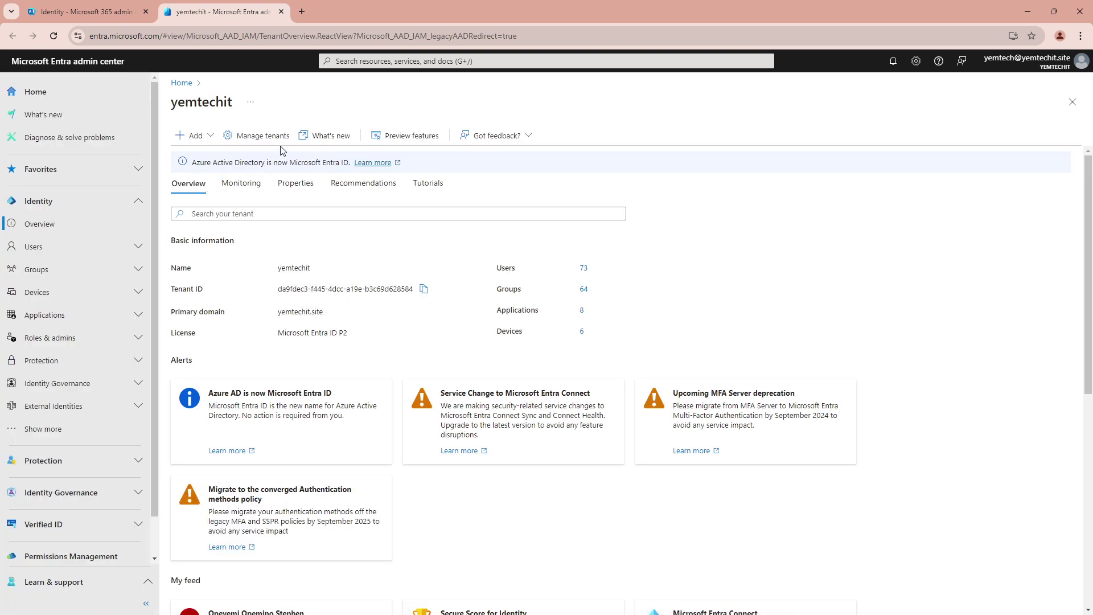
scroll(89, 398, "down", 1)
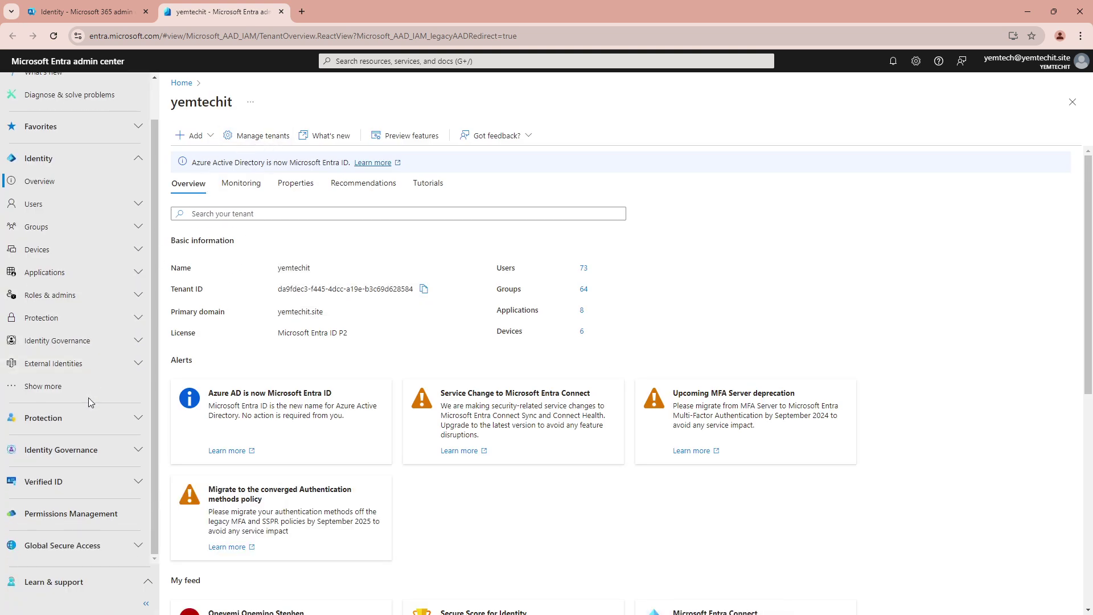
left_click(138, 341)
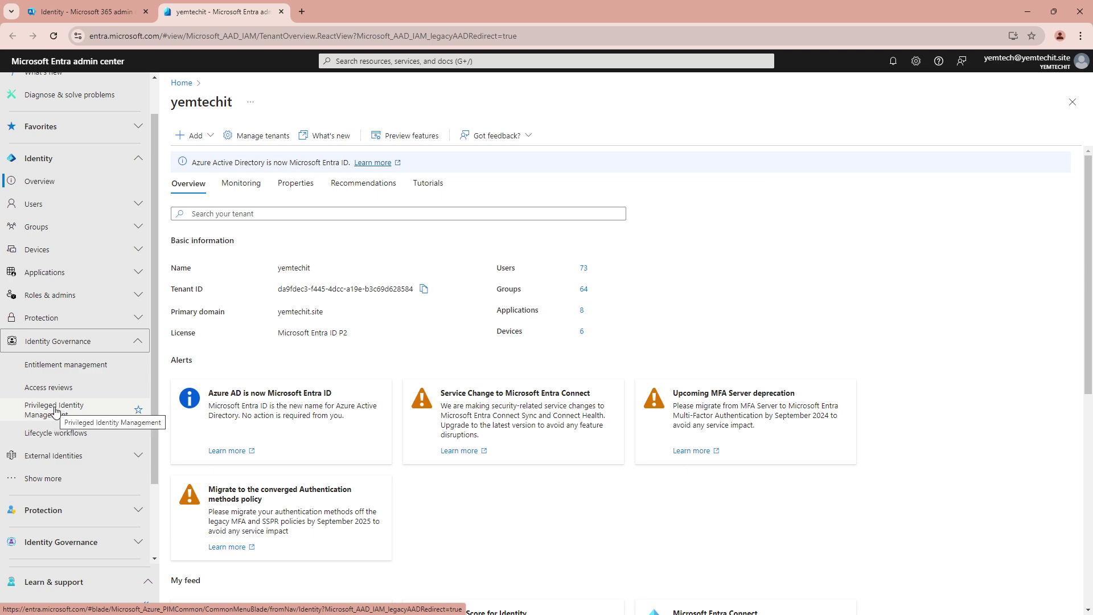
left_click(55, 411)
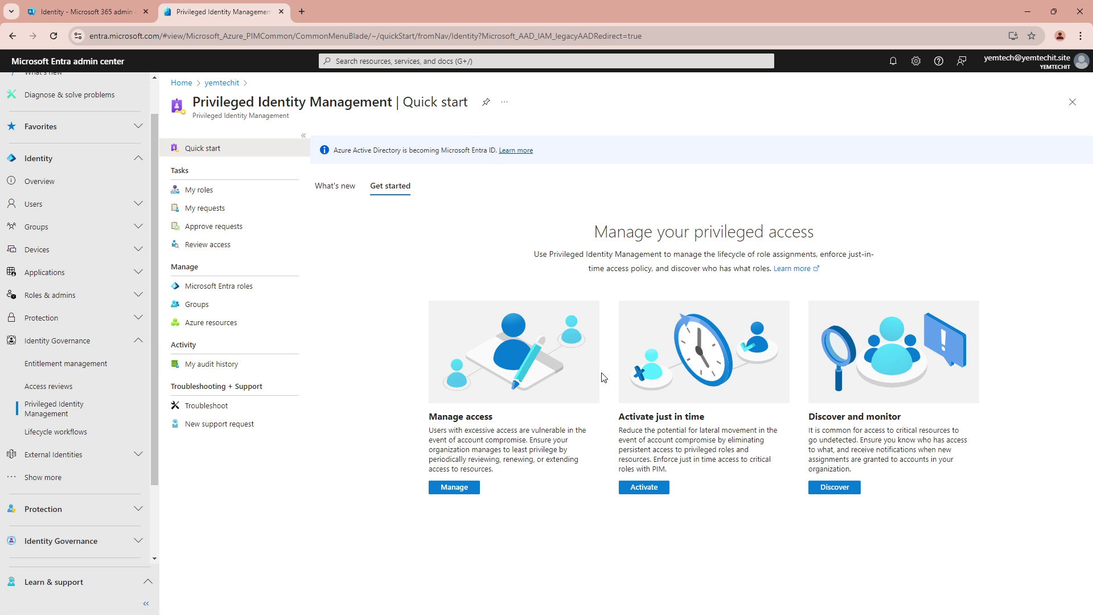
- Under Microsoft Entra roles, filter by 'team' and open Teams Administrator's assignments
left_click(455, 488)
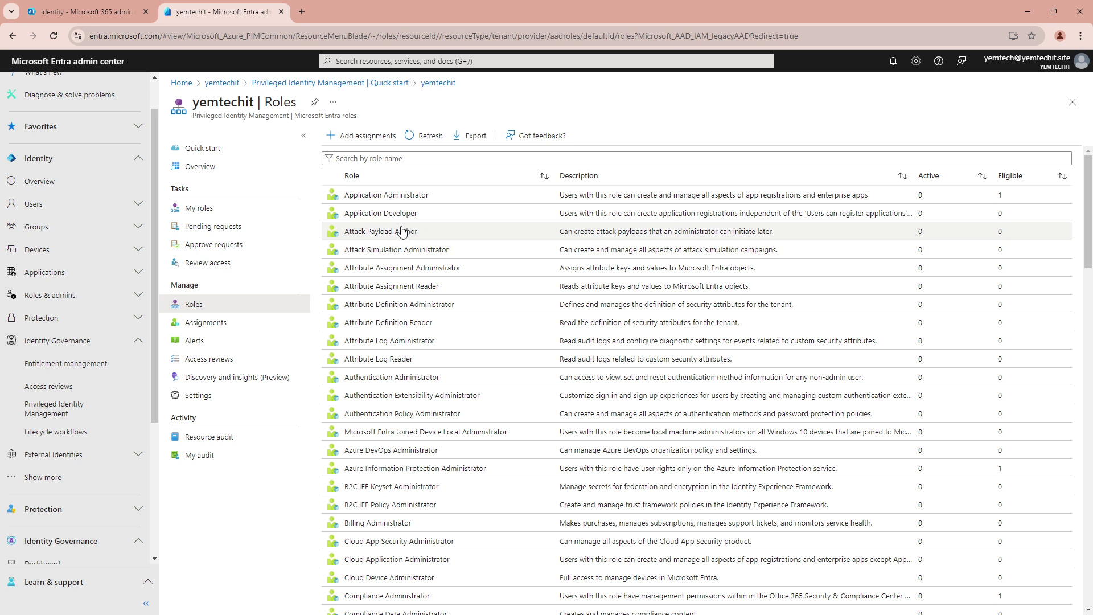
left_click(373, 158)
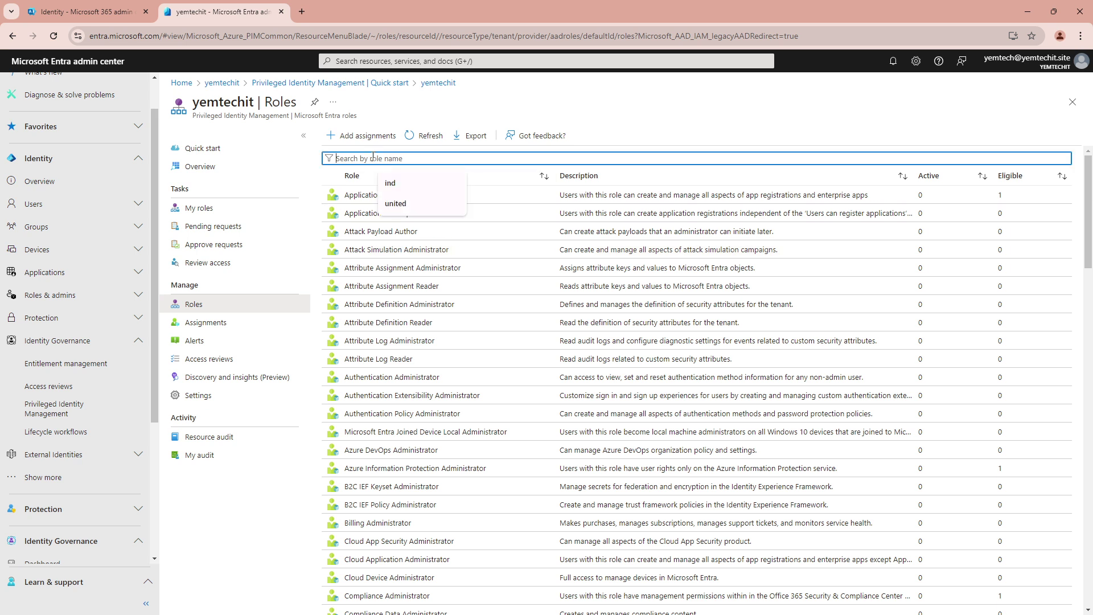
type("team")
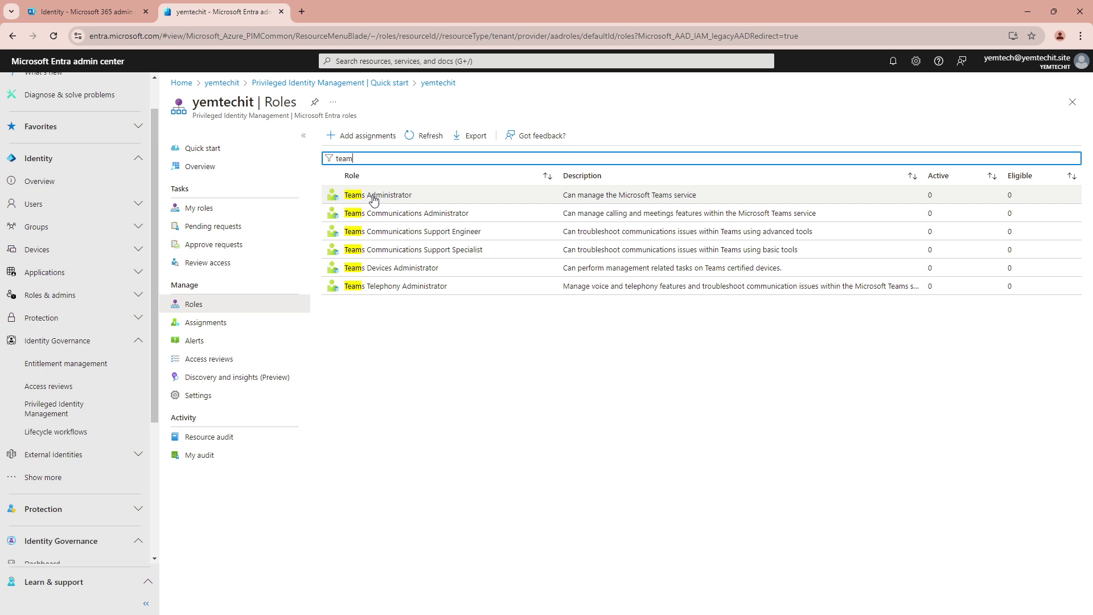
left_click(373, 196)
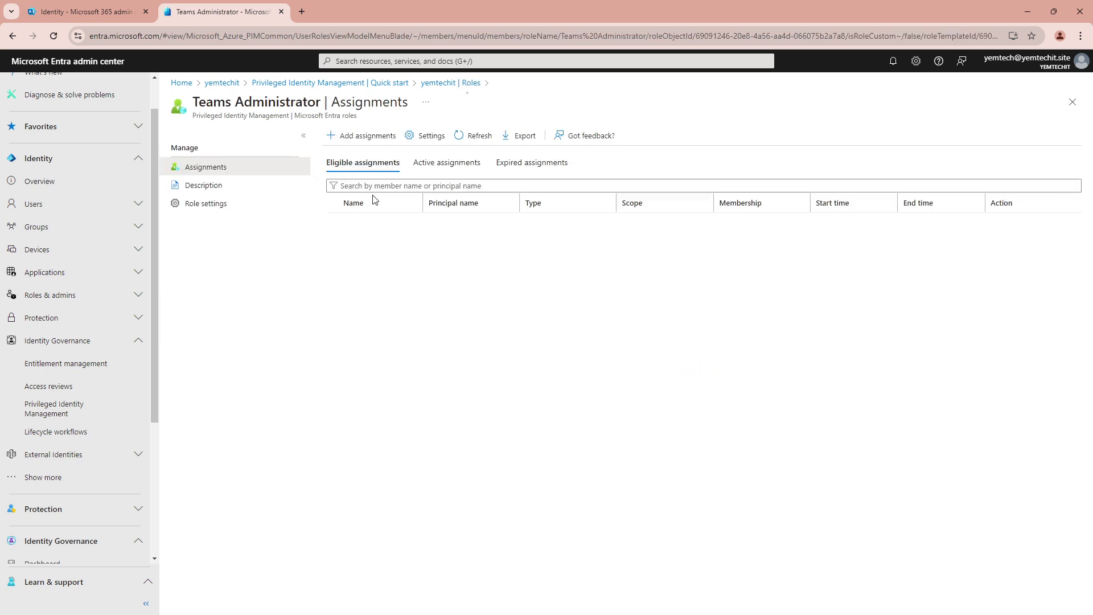
- Add a Teams Administrator assignment and select the newly created user as its member
left_click(366, 138)
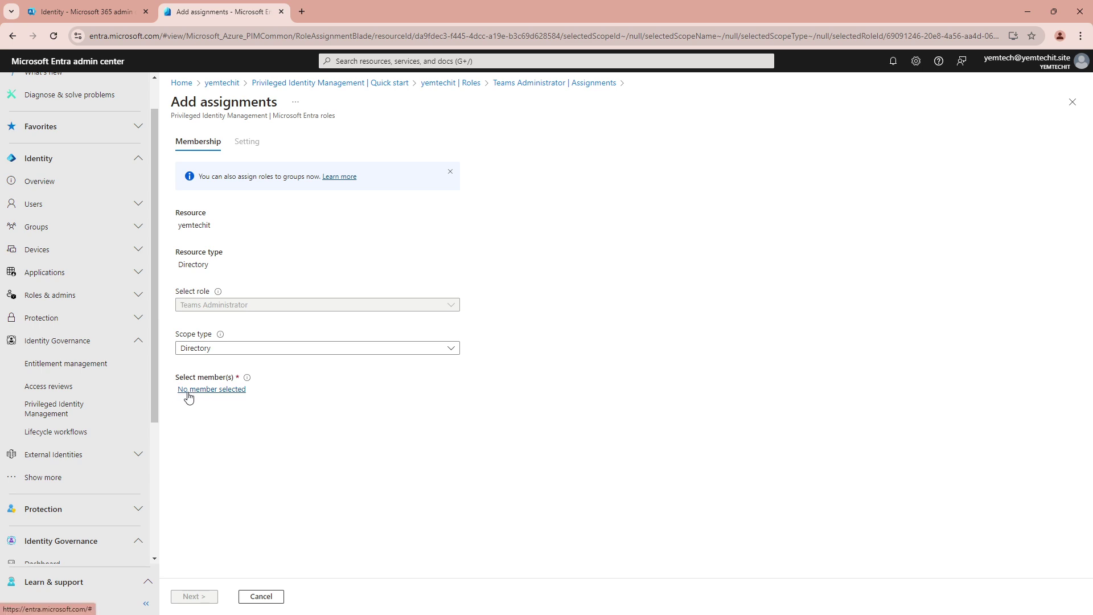
left_click(212, 389)
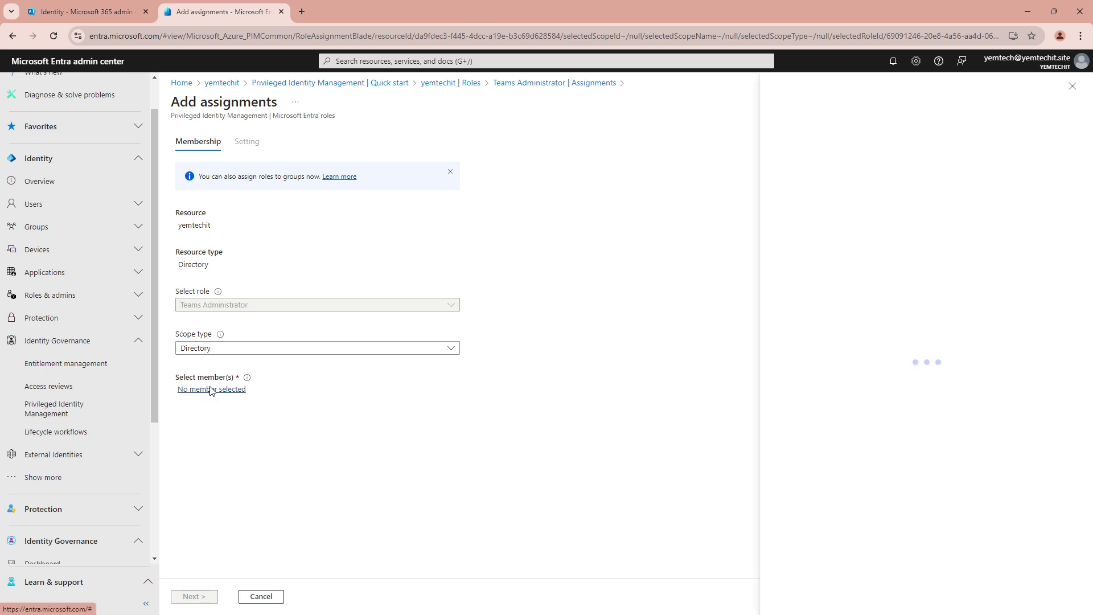
left_click(541, 192)
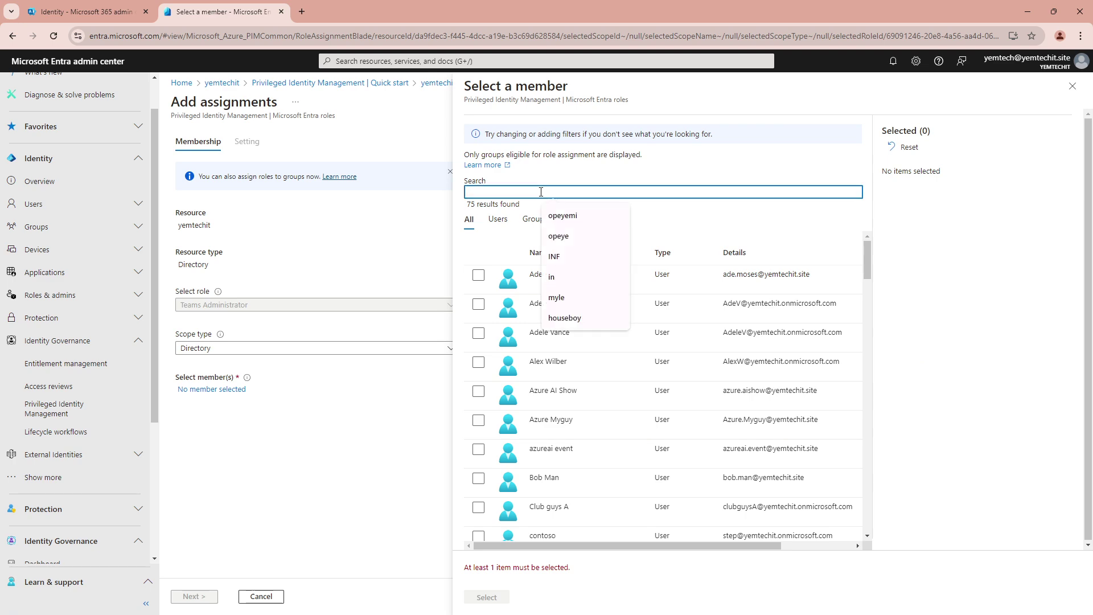
type("ade")
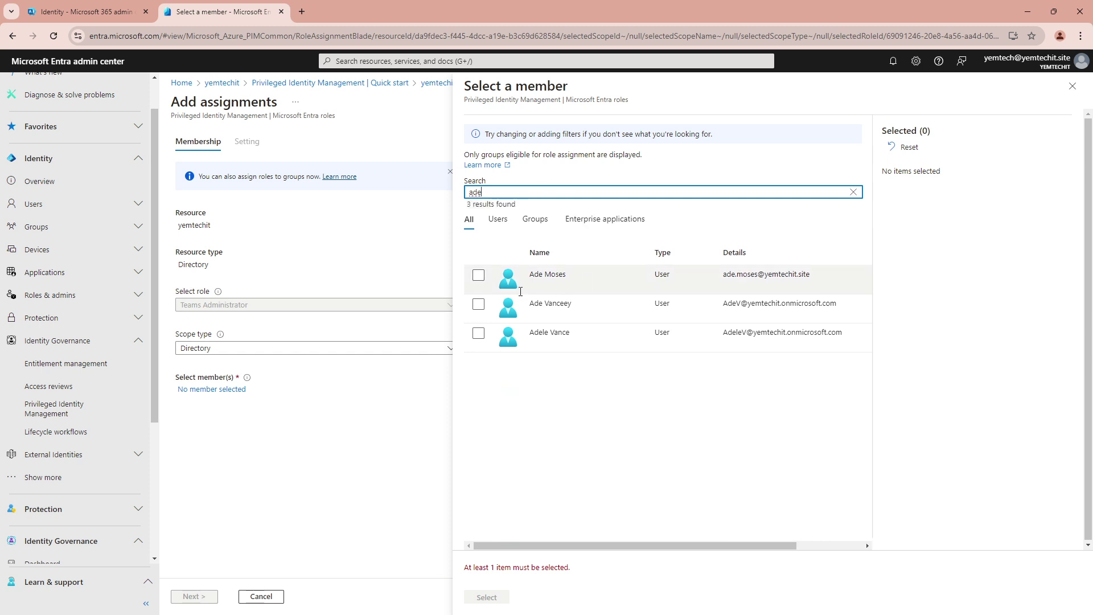
left_click(478, 275)
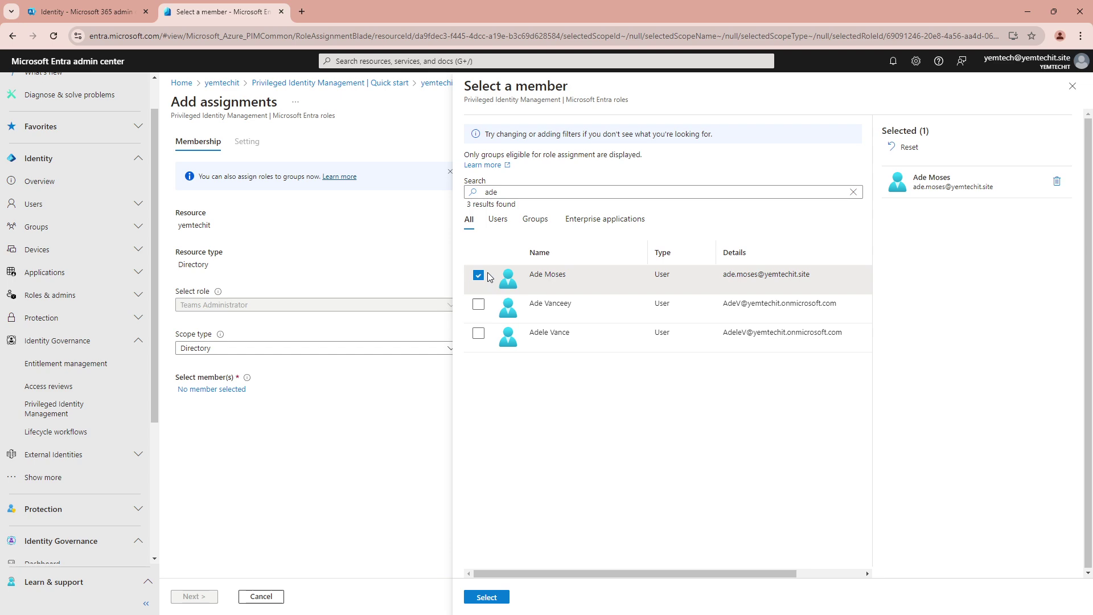
left_click(486, 597)
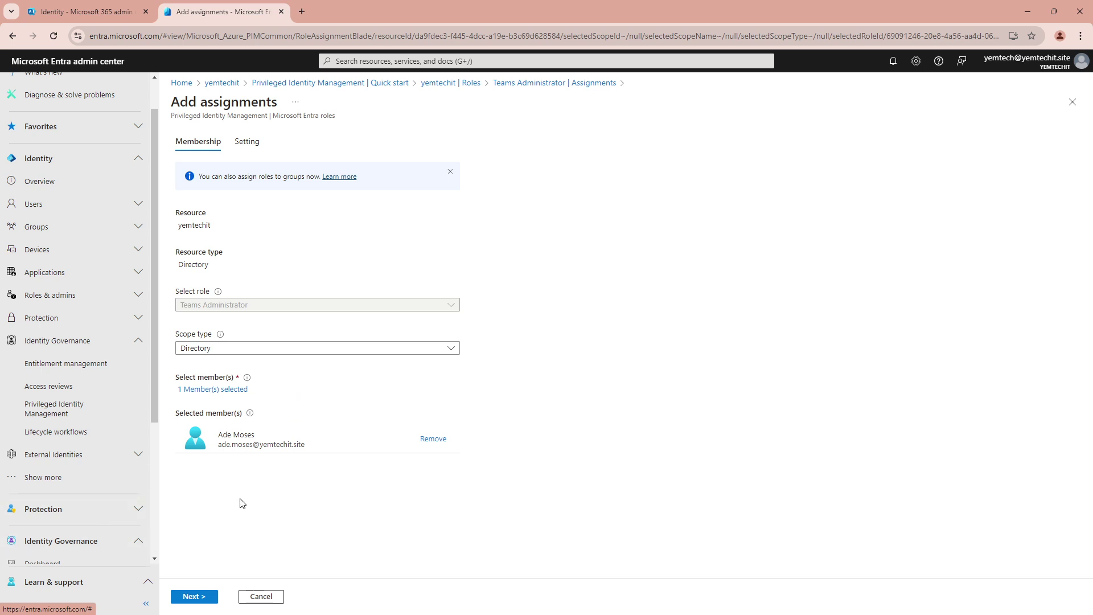
- Set the assignment type to Eligible with Permanently eligible kept checked
left_click(191, 599)
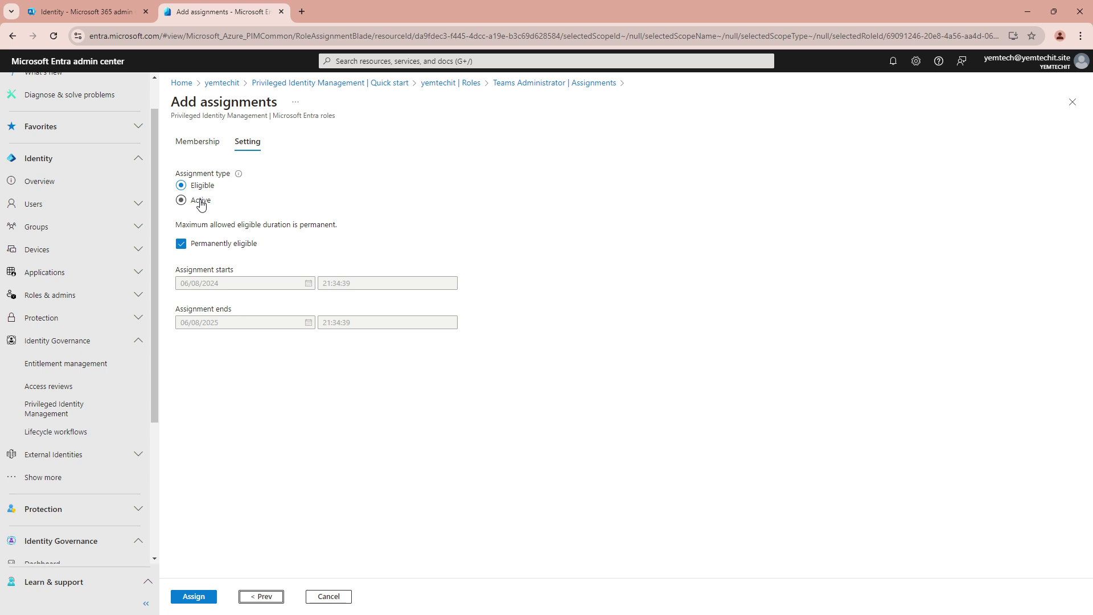
left_click(181, 202)
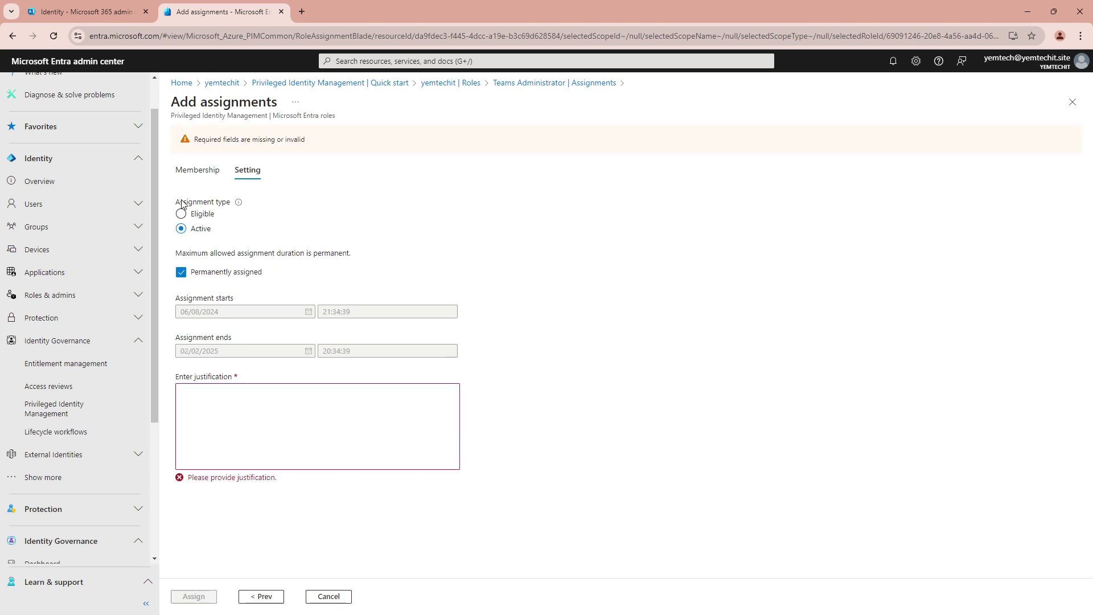
left_click(181, 273)
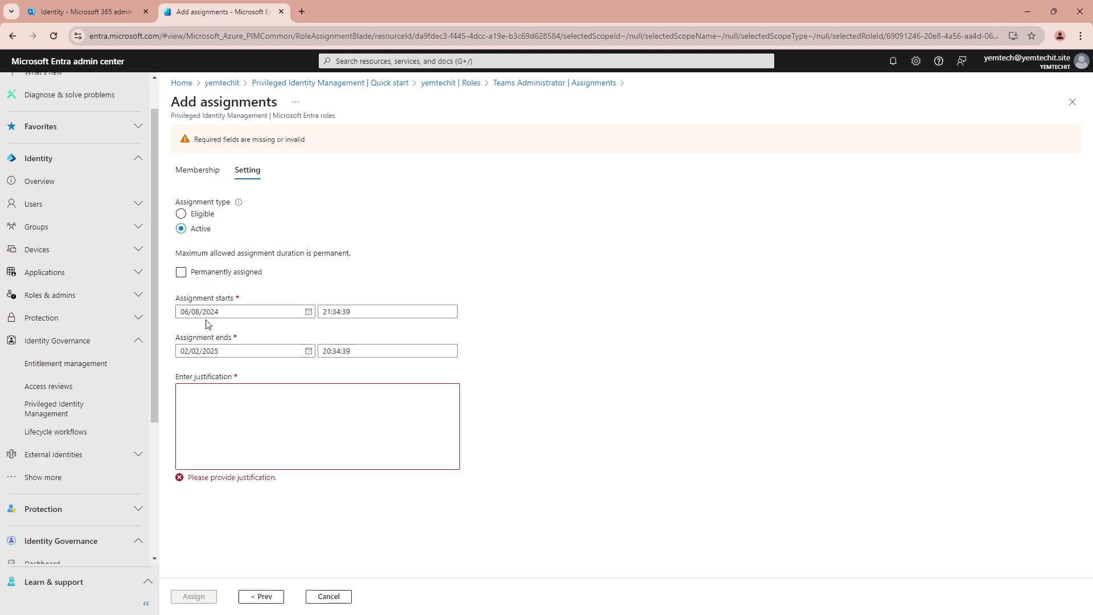
left_click(182, 216)
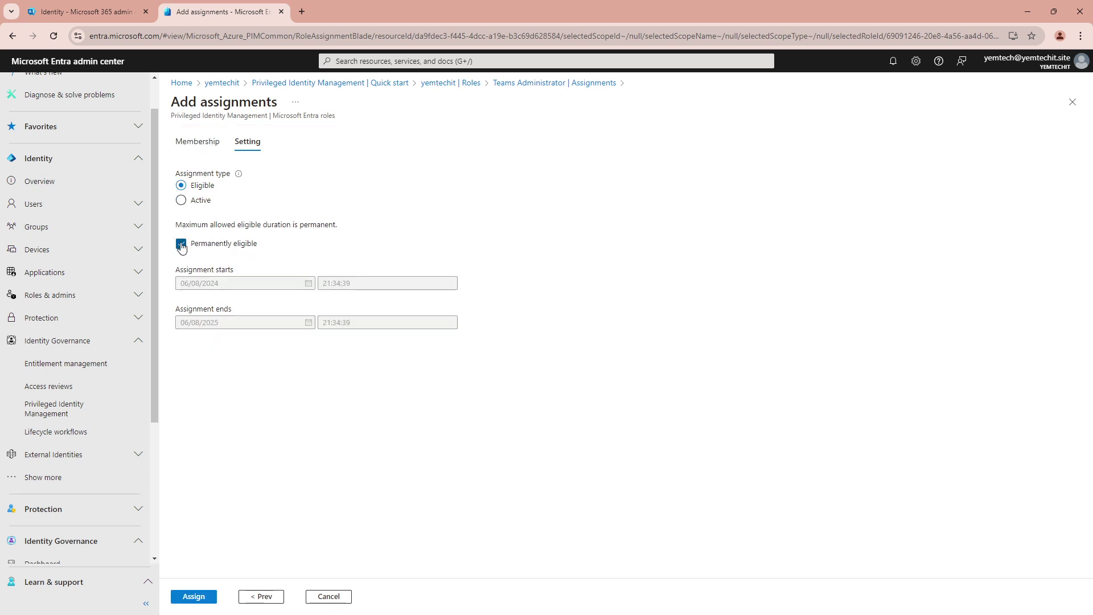
left_click(193, 146)
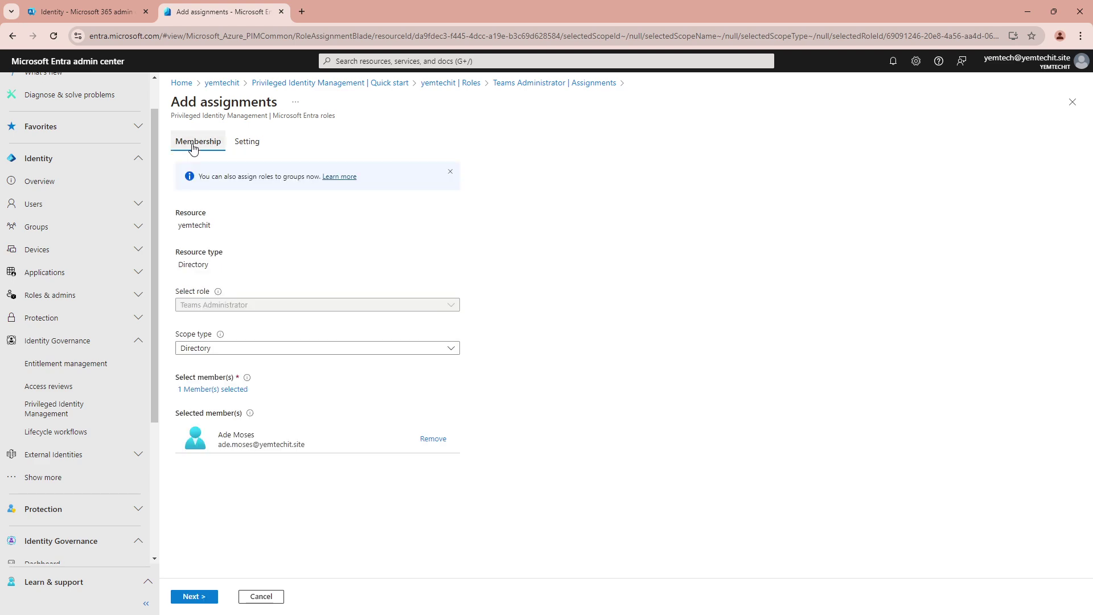
left_click(238, 144)
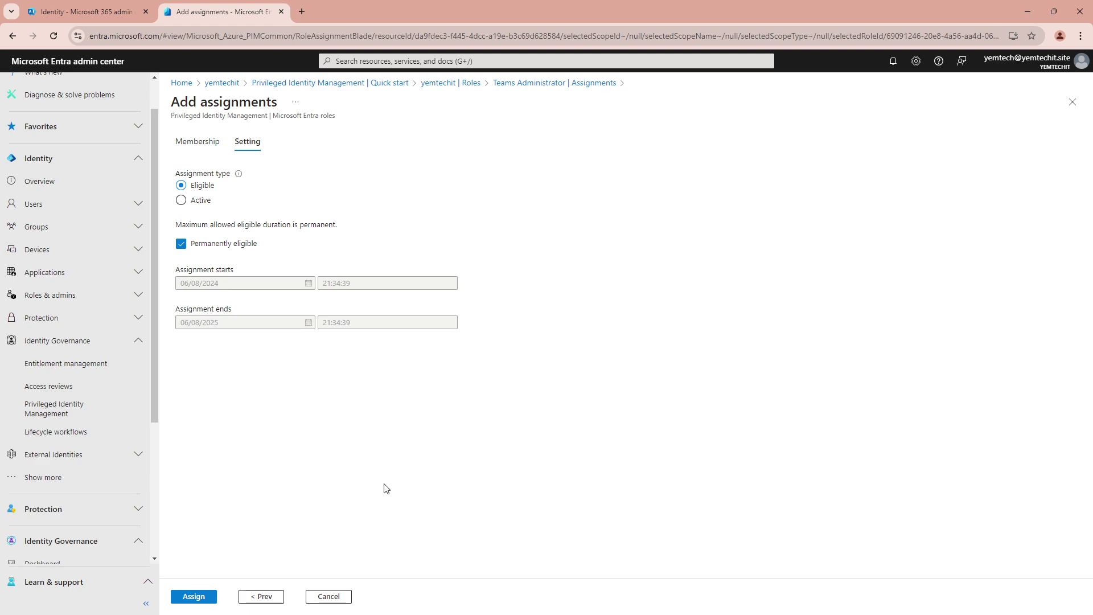
- Save the permanent eligible Teams Administrator assignment for the new user
left_click(196, 596)
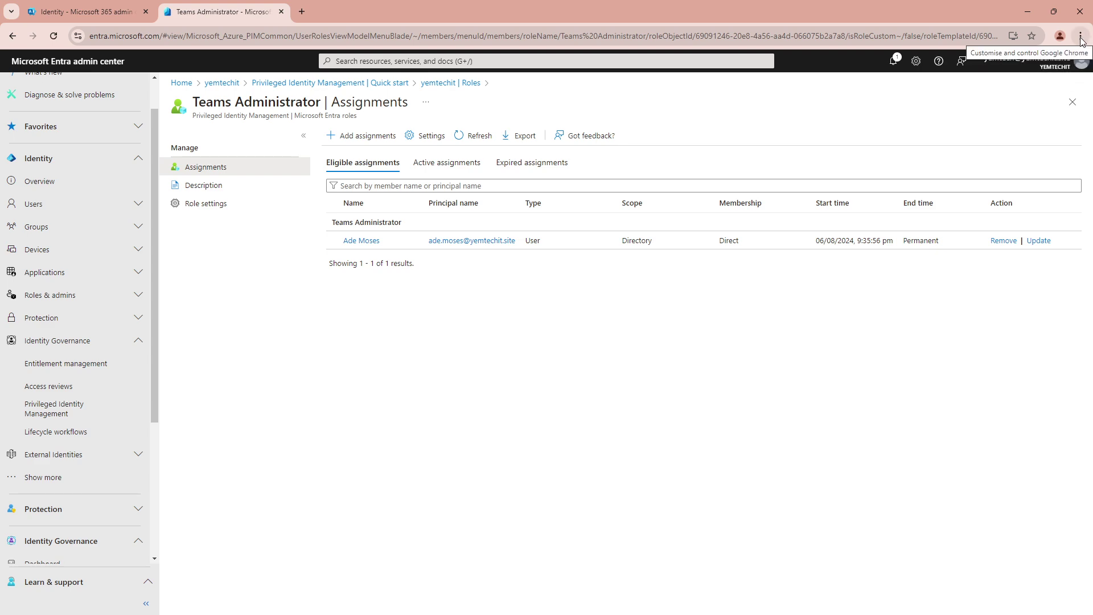
left_click(1081, 38)
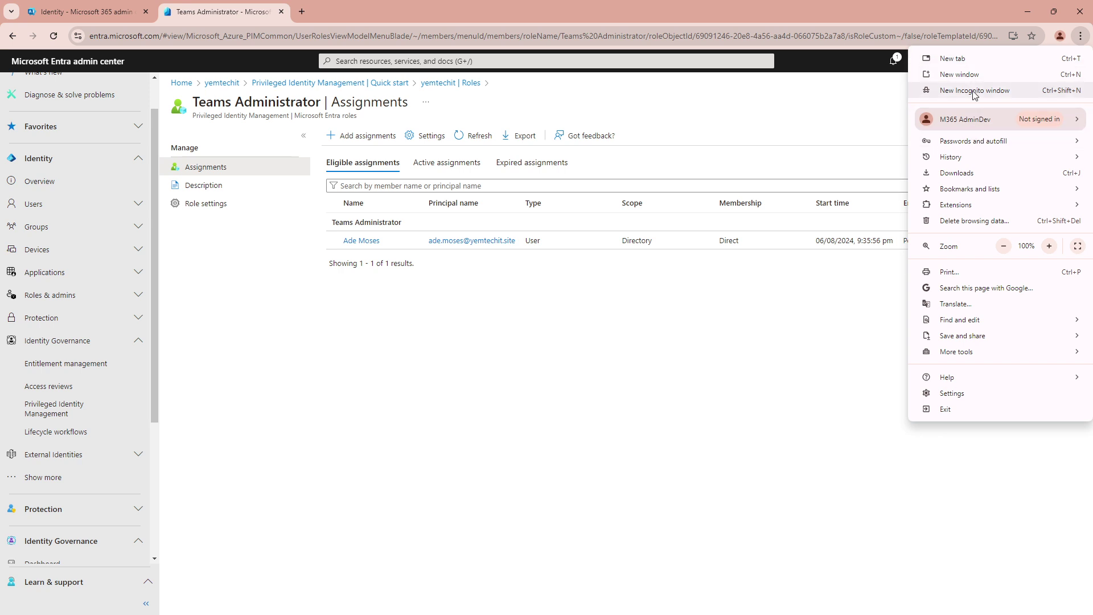
- Open a new Incognito window and go to the autocompleted Entra admin center address
left_click(975, 90)
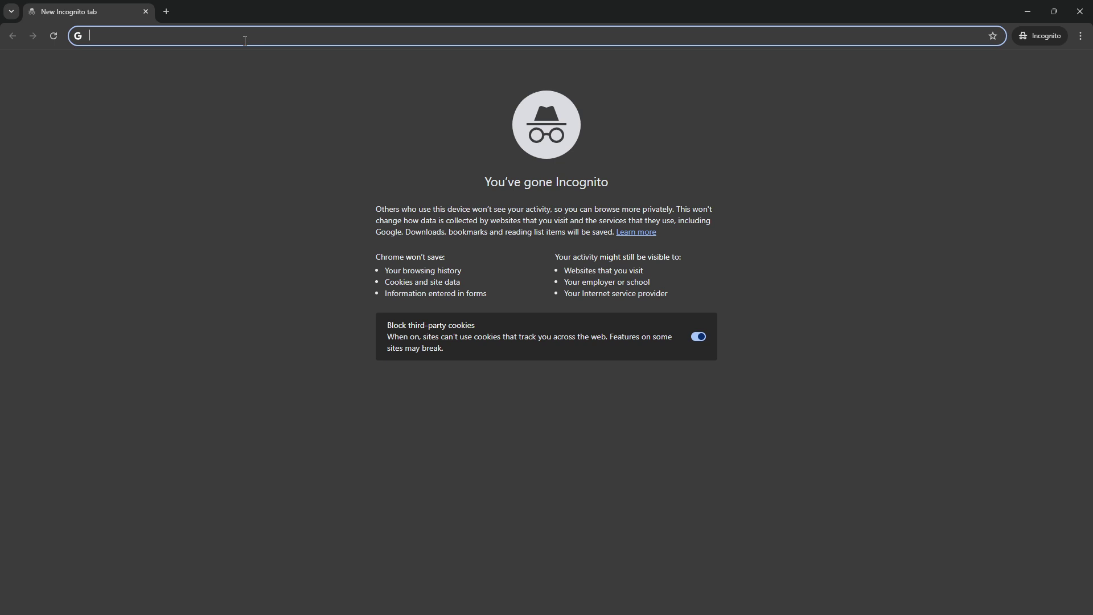
type("en")
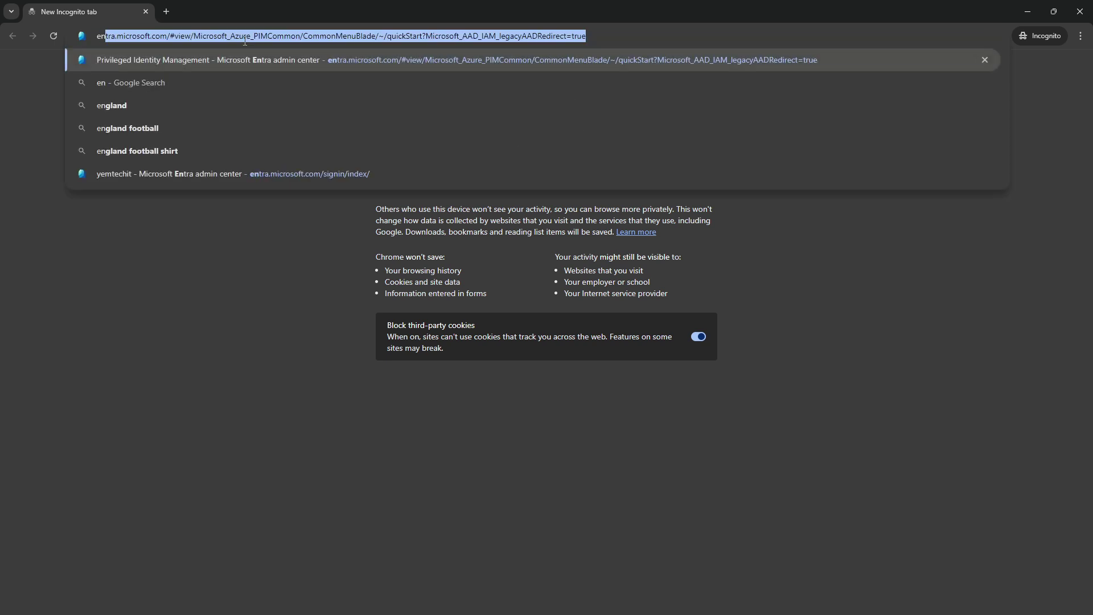
key("Return")
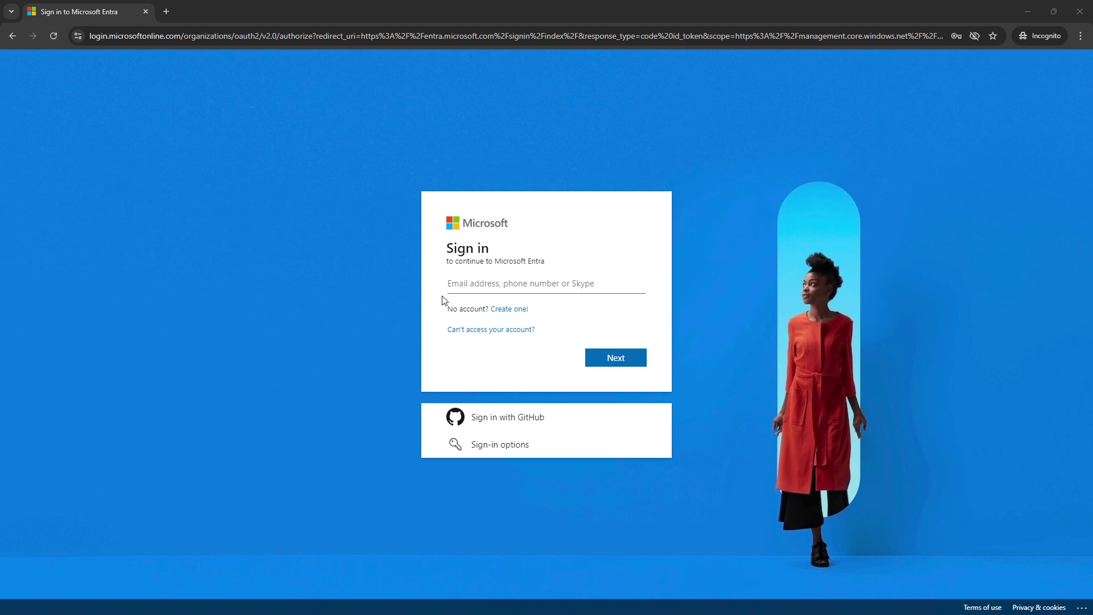
- Sign in with the new user's e-mail and password, choosing to stay signed in
left_click(473, 284)
key("ctrl+v")
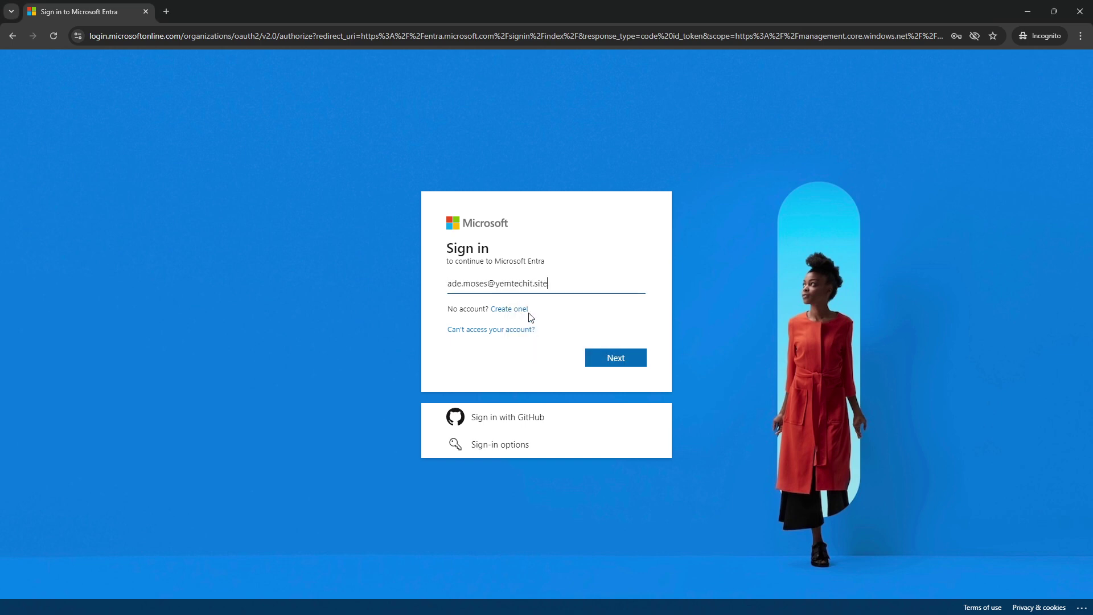
left_click(596, 350)
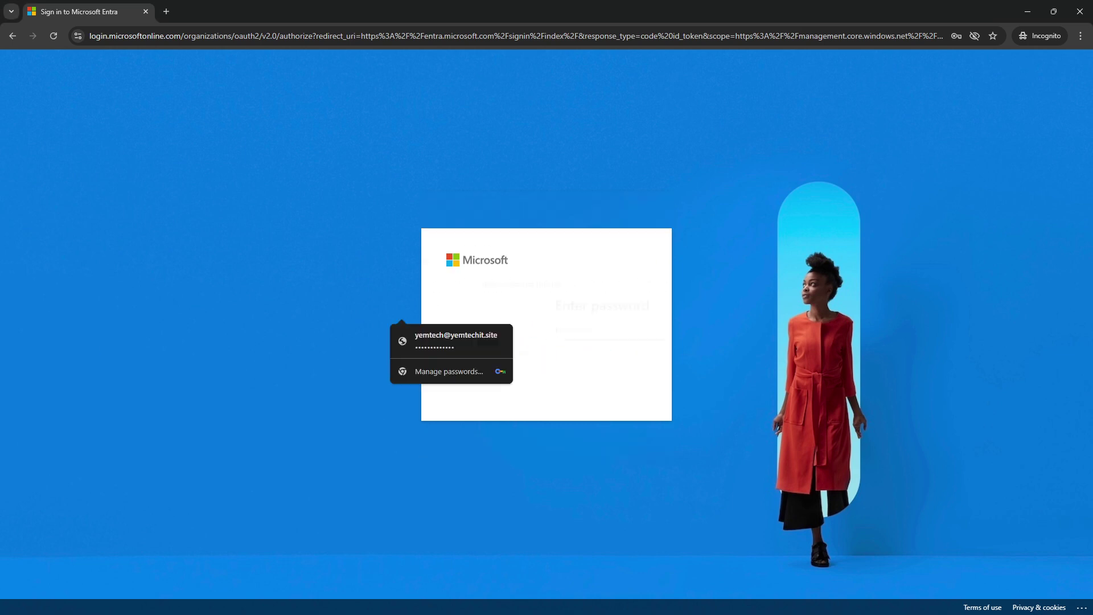
key("alt+Tab")
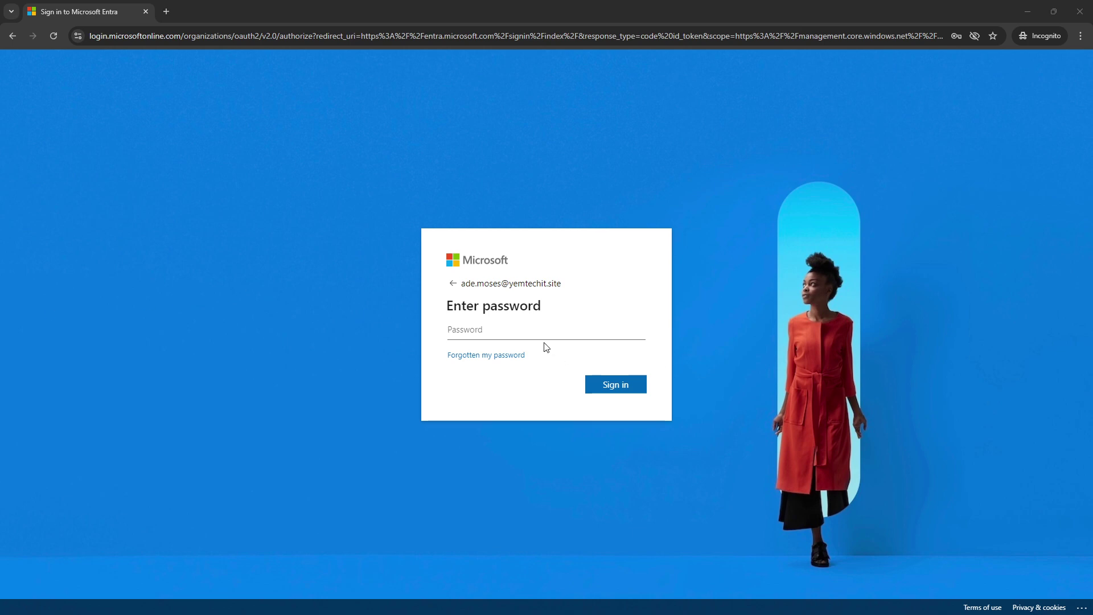
left_click(488, 331)
type("•••••••••")
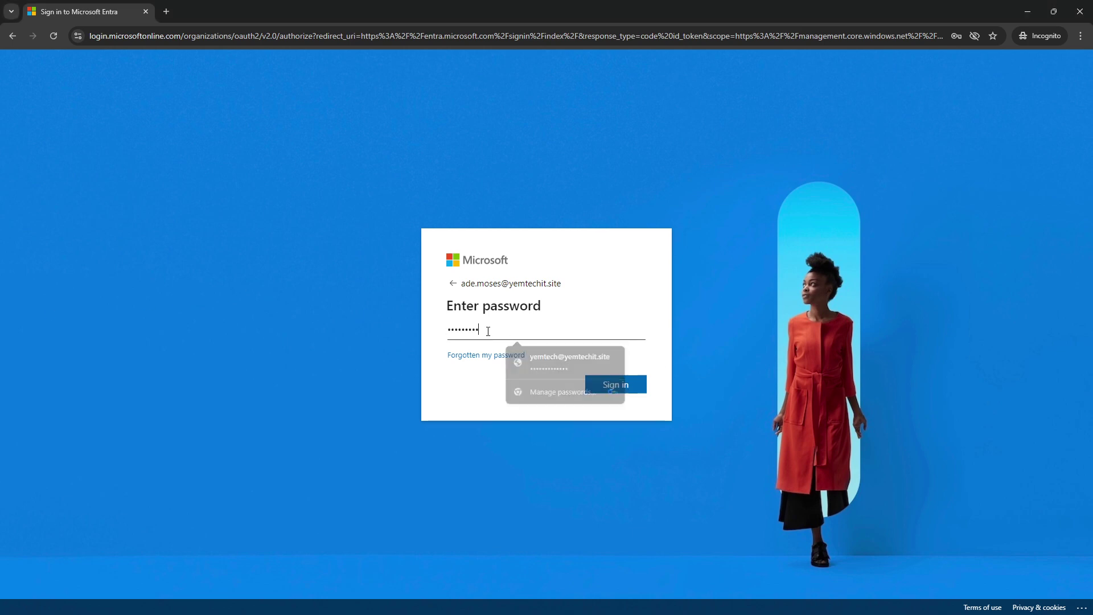
left_click(596, 391)
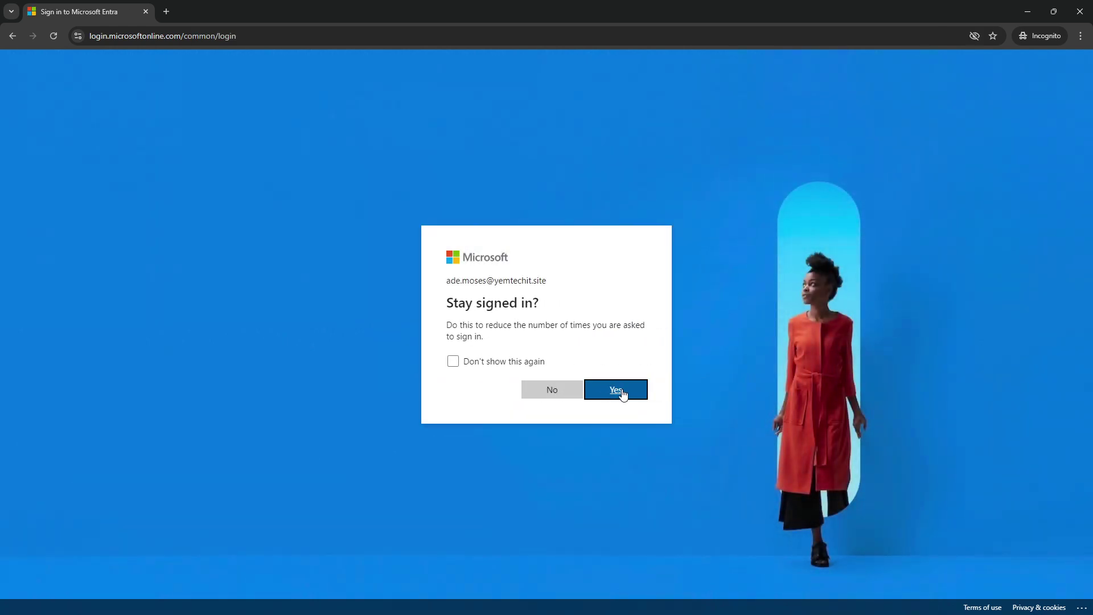
left_click(623, 393)
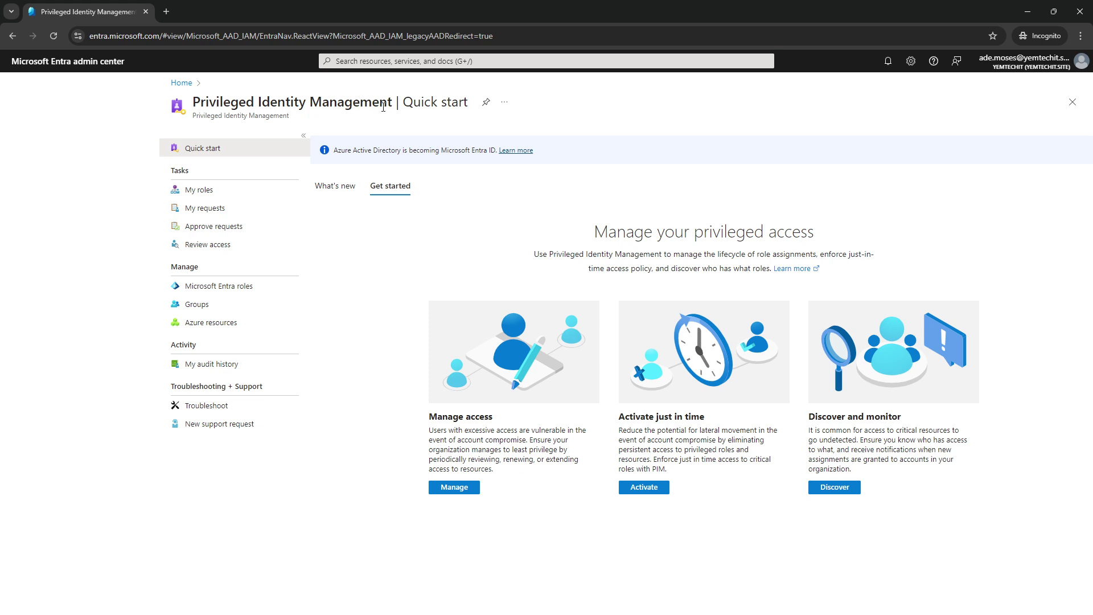
- Search 'pim', open My roles, and view Active, Expired then Eligible assignments
left_click(359, 62)
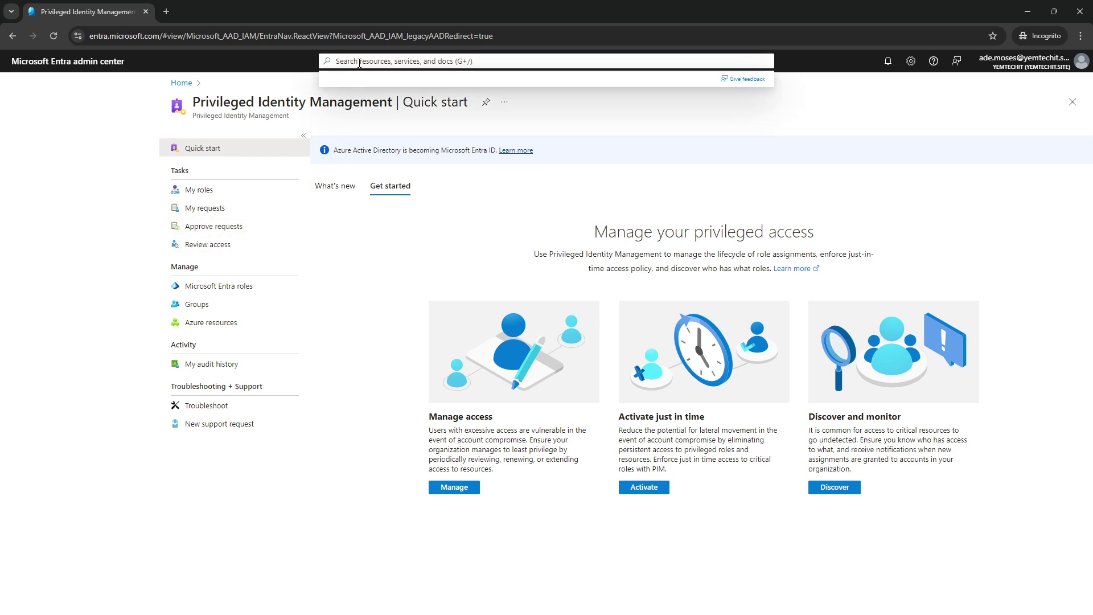
type("pim")
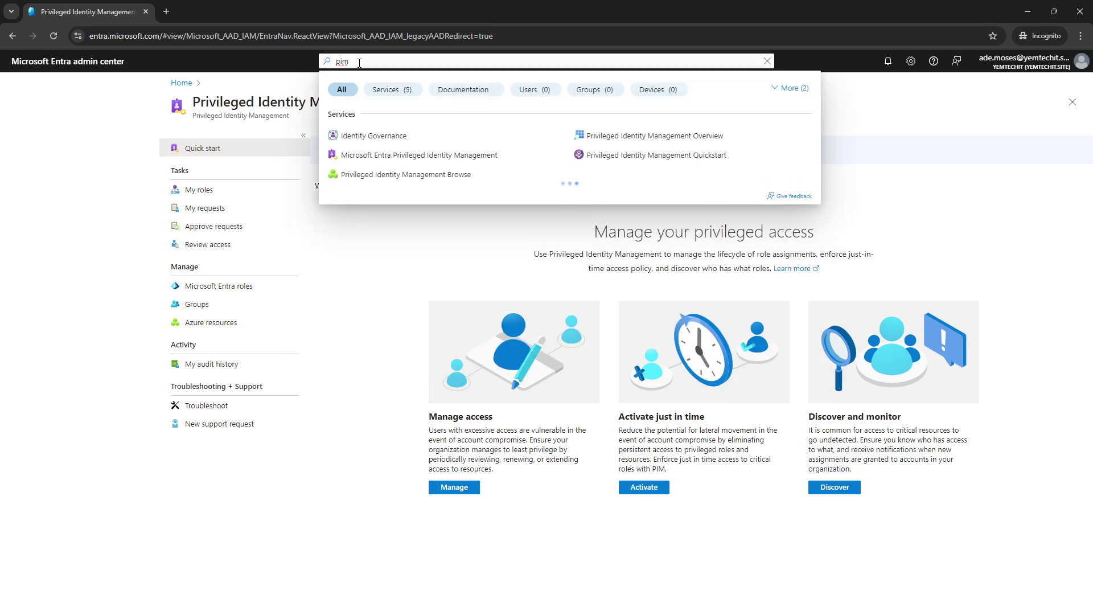
left_click(393, 162)
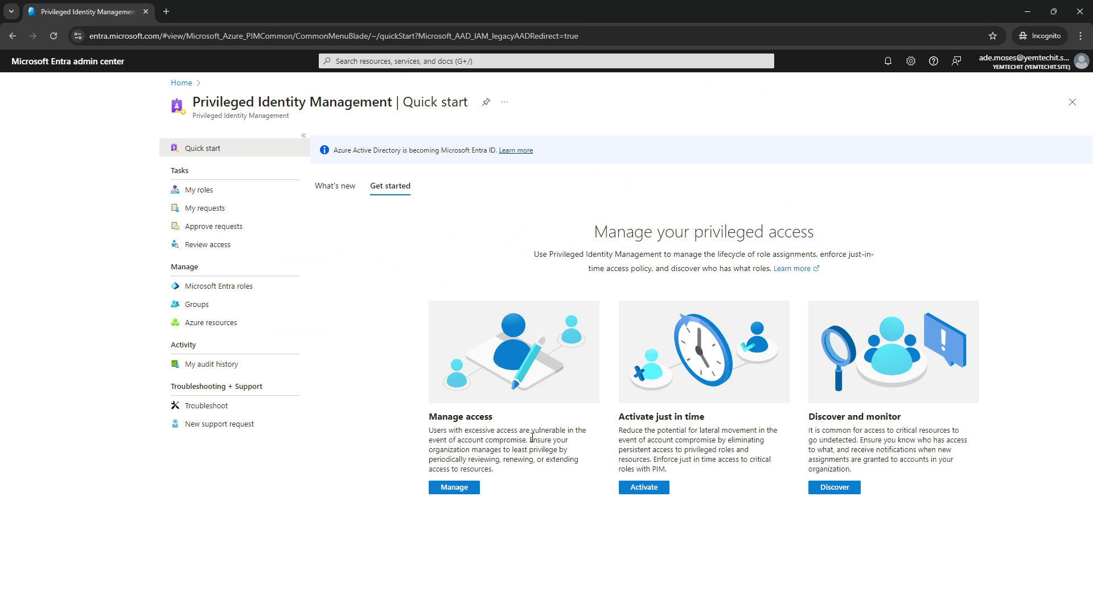
left_click(205, 192)
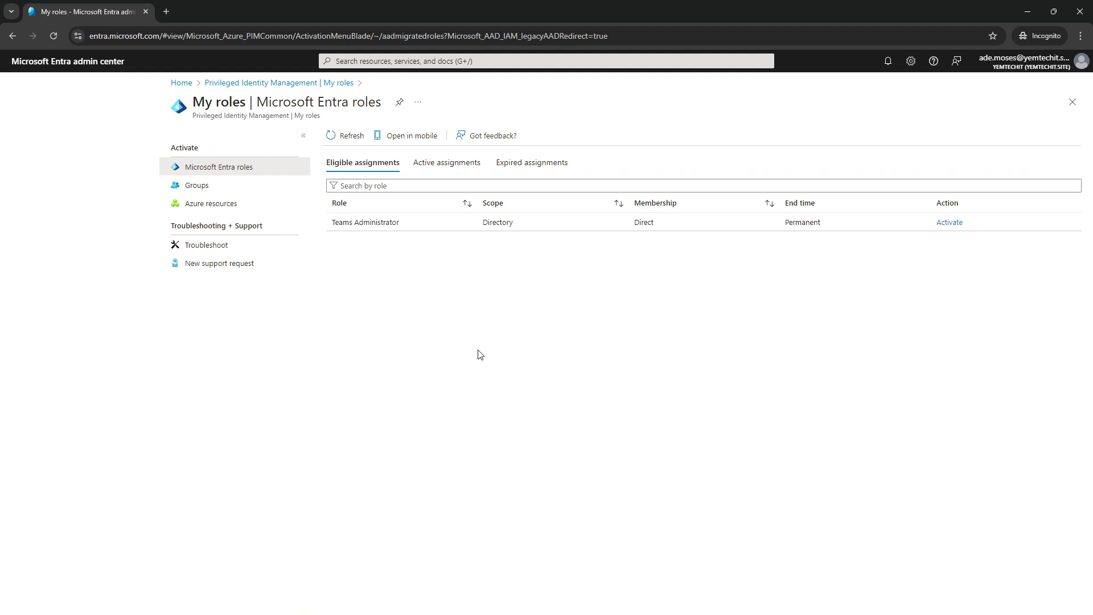
left_click(440, 165)
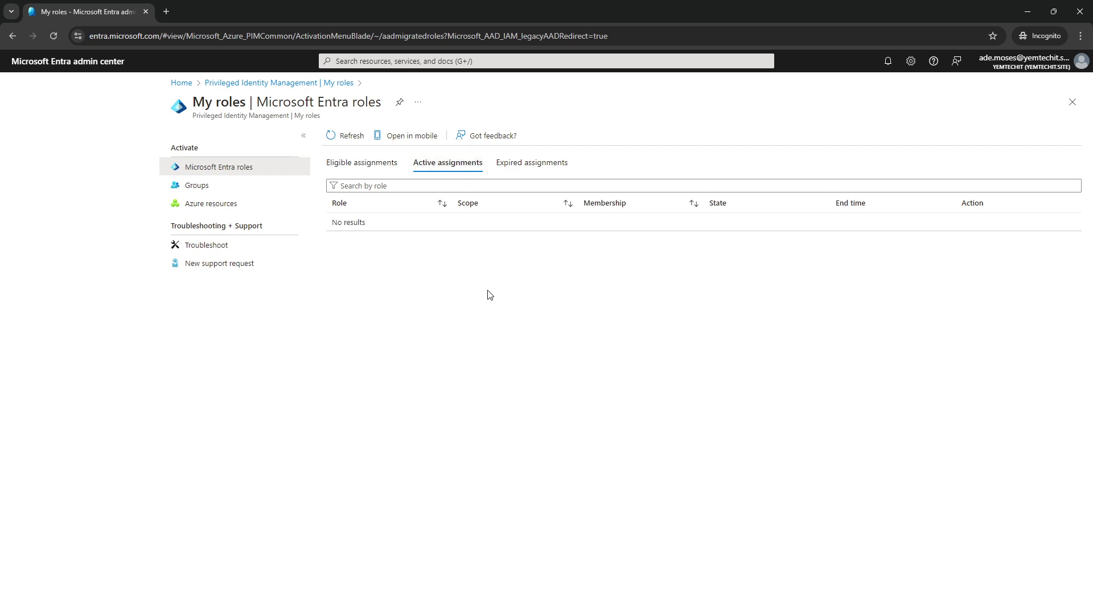
left_click(519, 163)
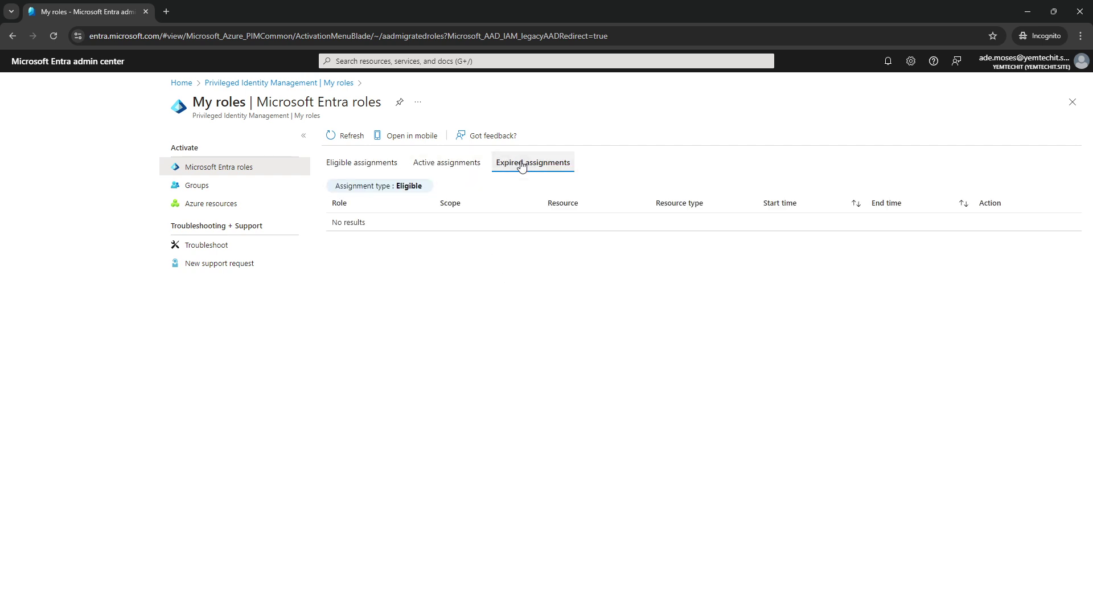
left_click(366, 167)
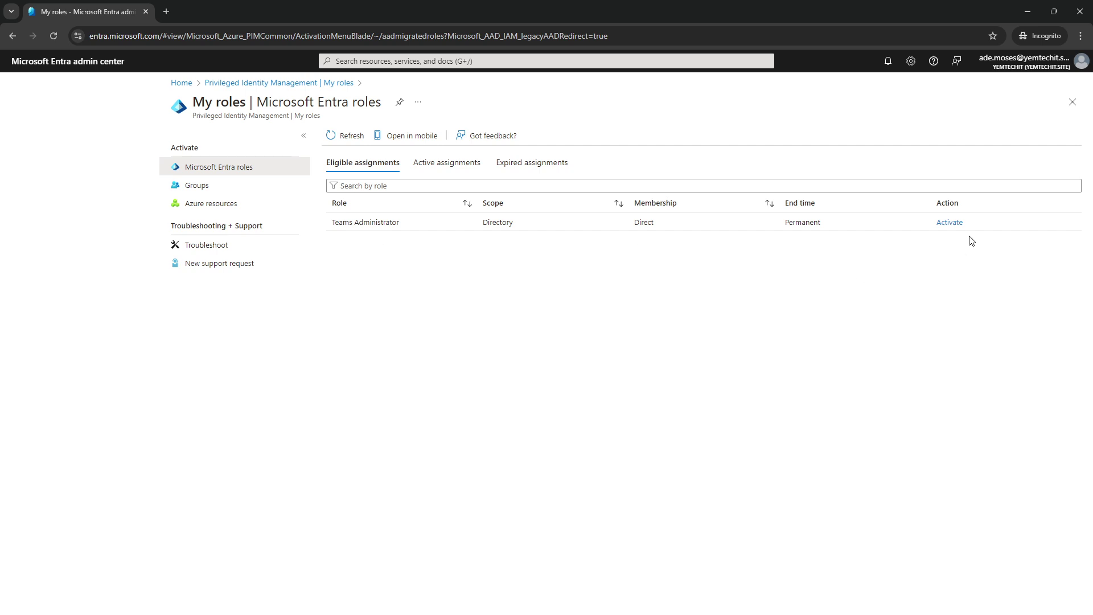
- Activate the eligible Teams Administrator role for 8 hours with a support-related justification
left_click(949, 222)
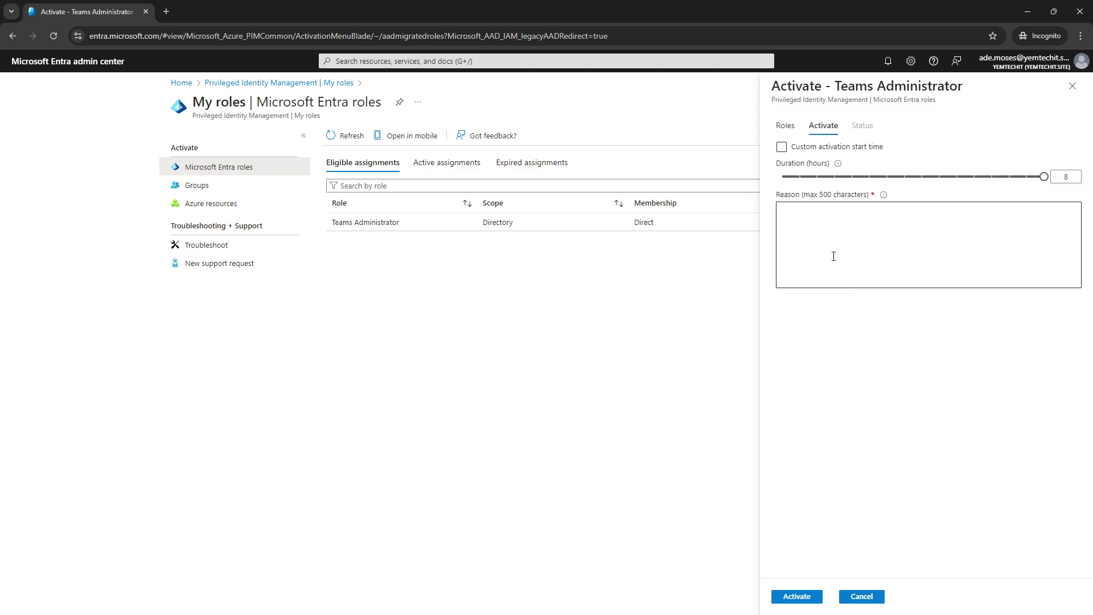
left_click(817, 230)
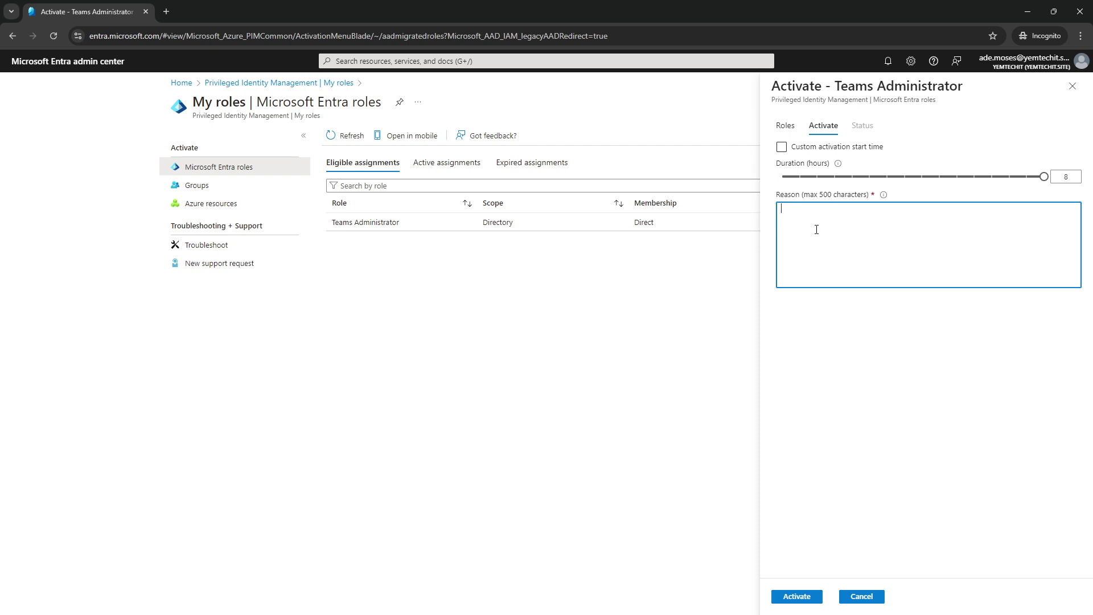
type("Support")
left_click(1065, 176)
left_click(796, 597)
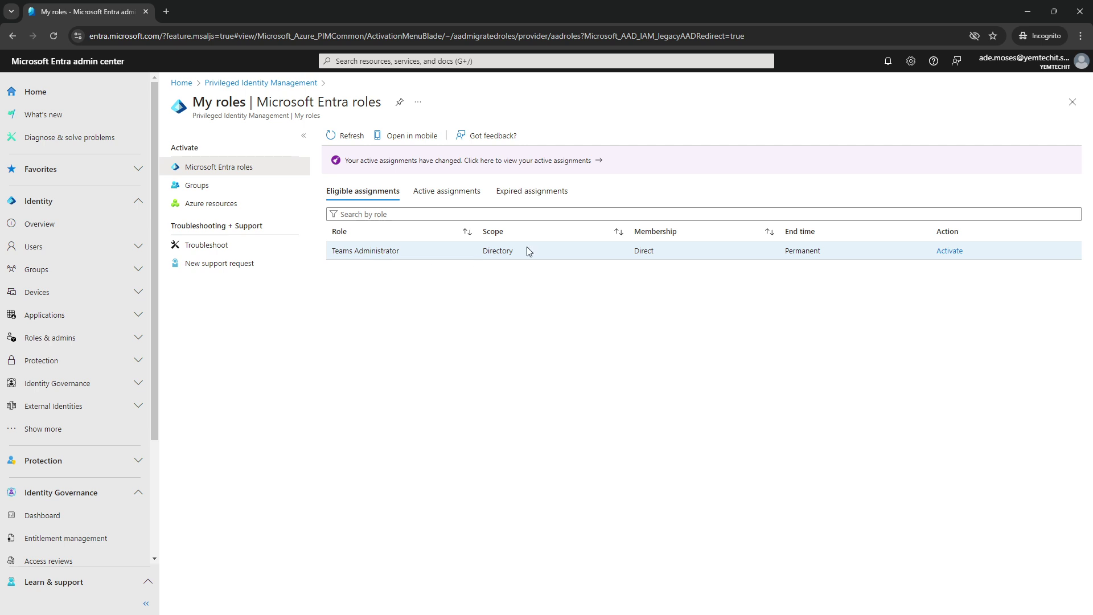
- Load the cmd.ms shortcut site in a new Incognito tab
left_click(166, 11)
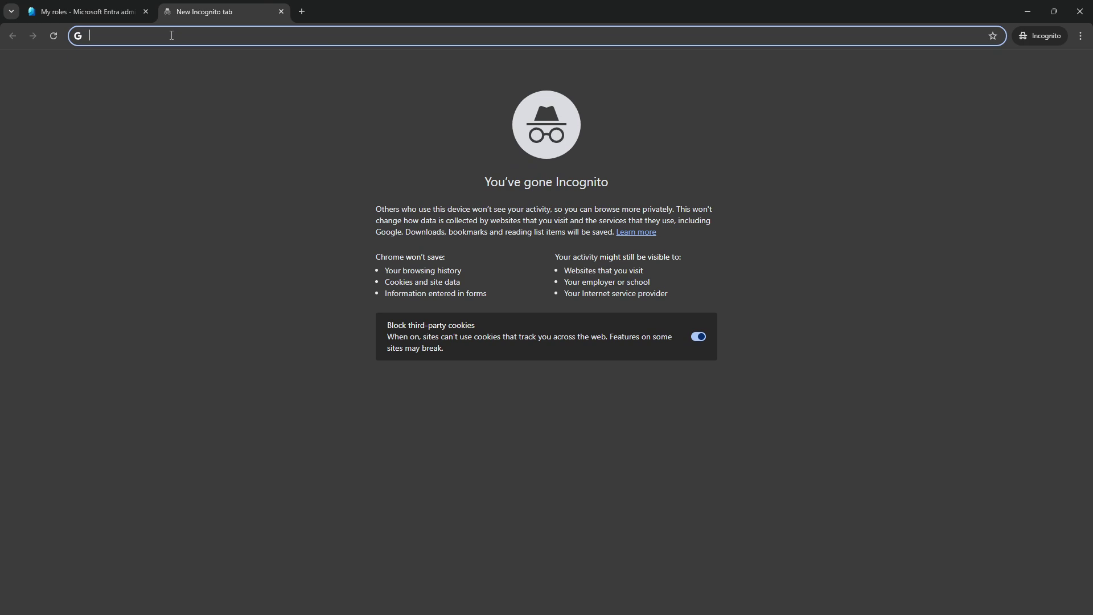
type("cm")
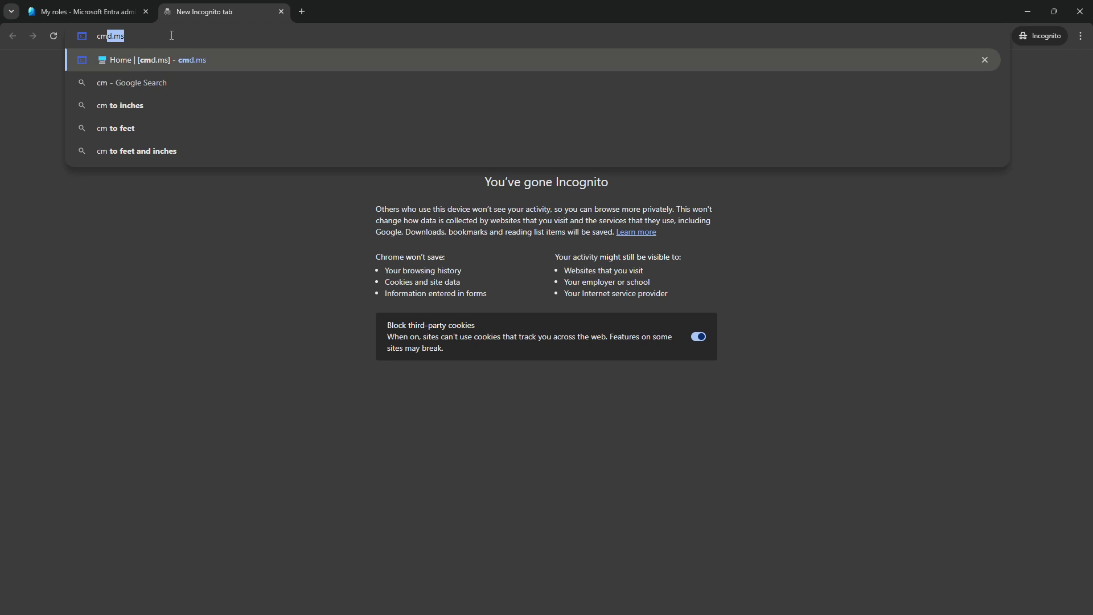
key("Return")
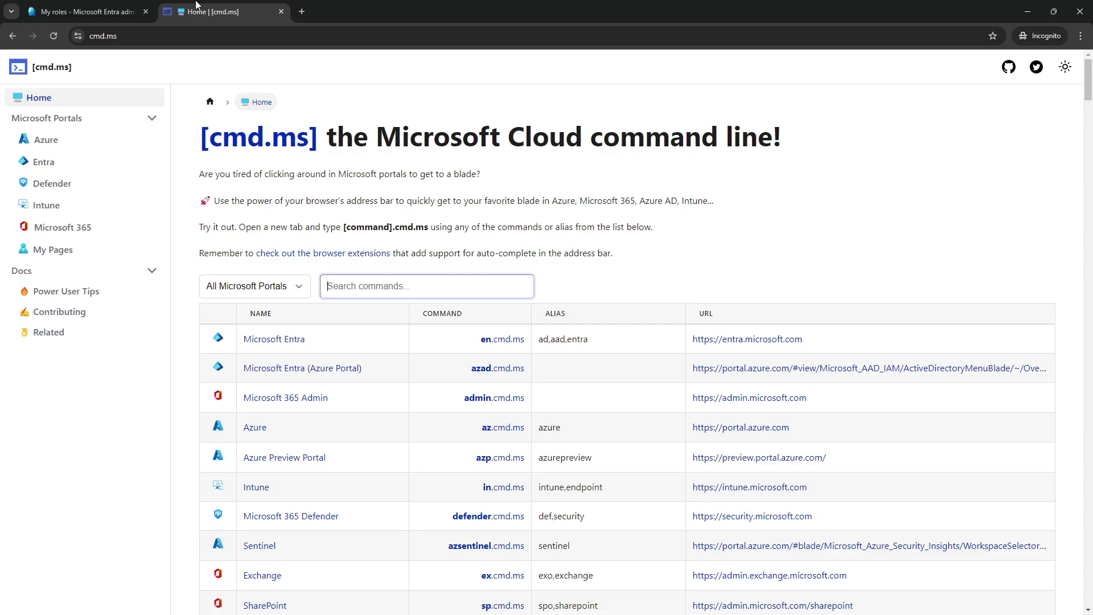
- Scroll the cmd.ms portal table to find the Teams row with admin.teams.microsoft.com
scroll(545, 406, "down", 3)
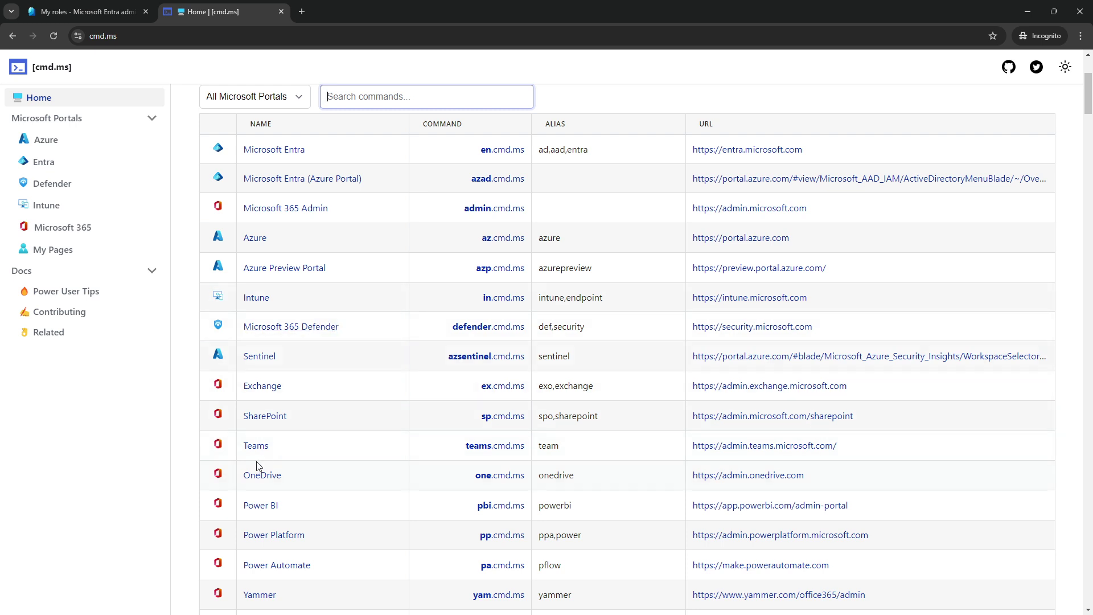
scroll(358, 451, "up", 3)
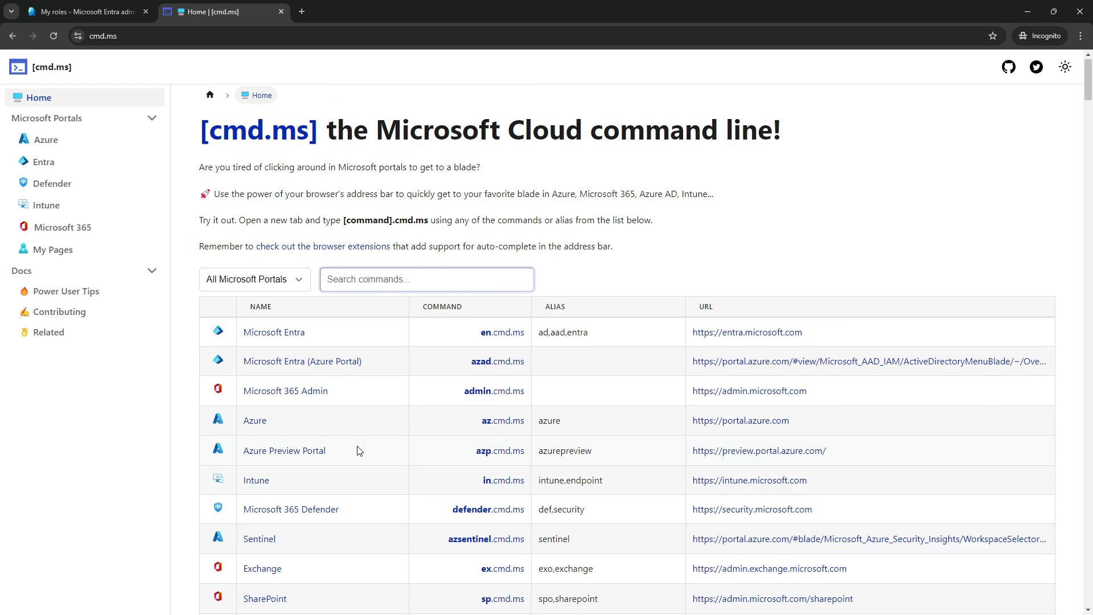
scroll(348, 478, "down", 3)
scroll(347, 478, "down", 3)
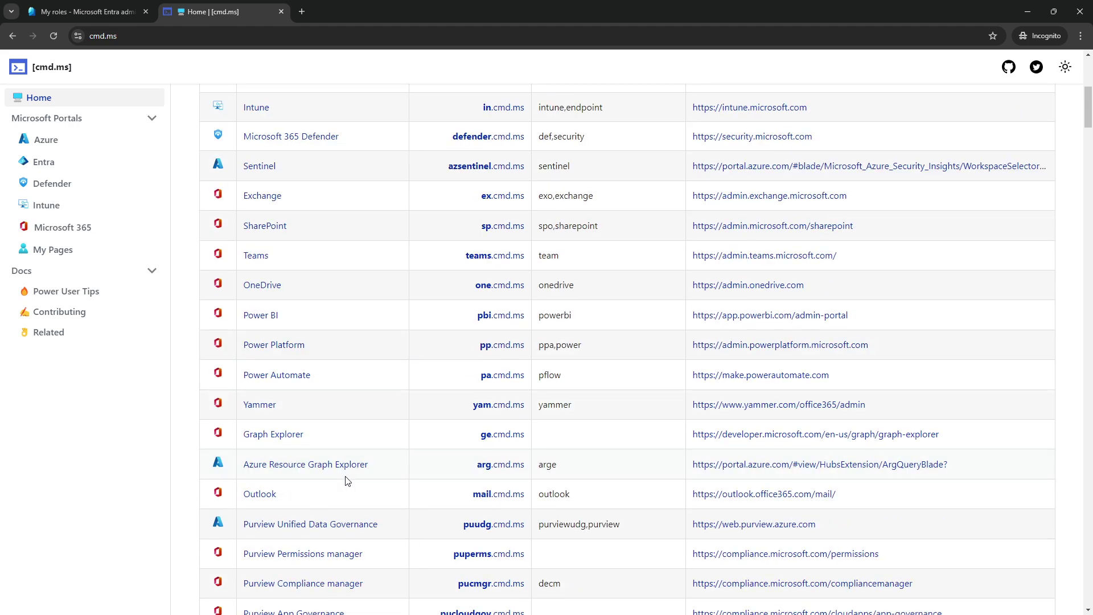
scroll(347, 478, "down", 3)
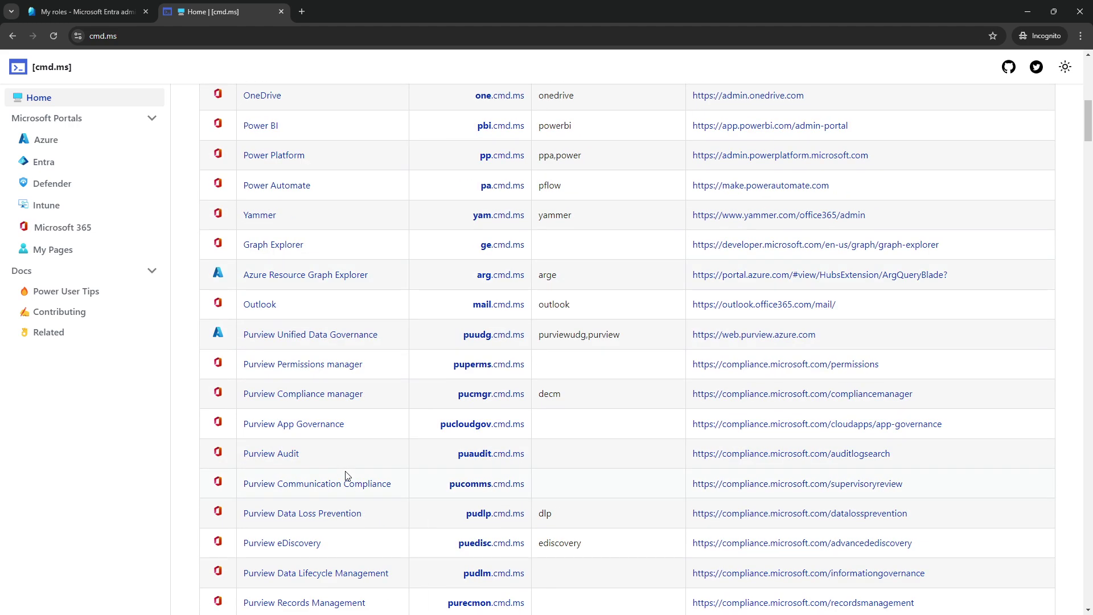
scroll(348, 475, "down", 3)
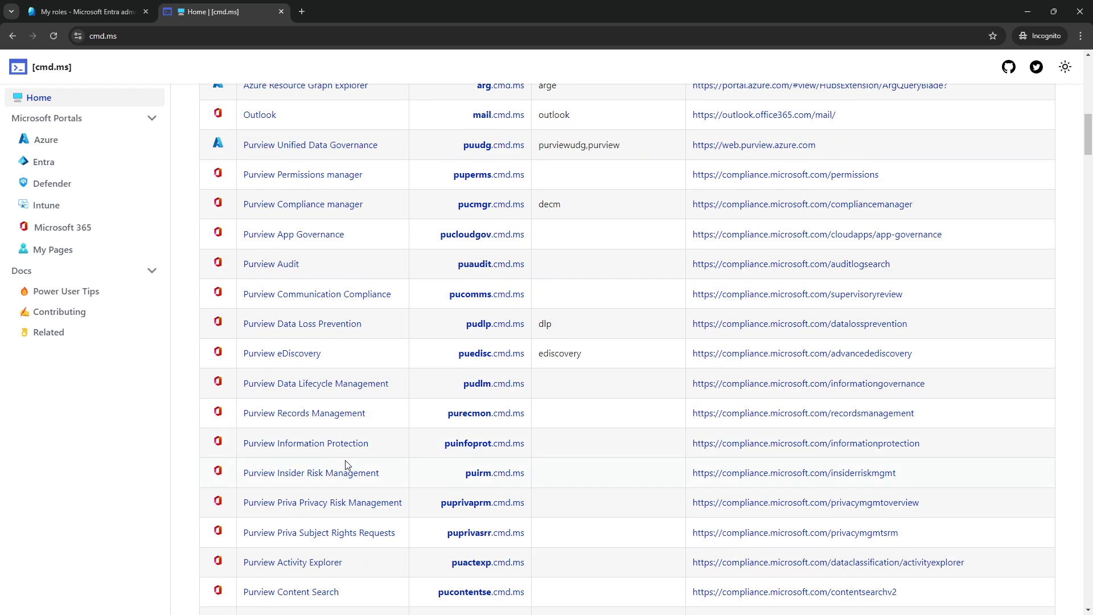
scroll(347, 445, "down", 3)
scroll(343, 437, "up", 9)
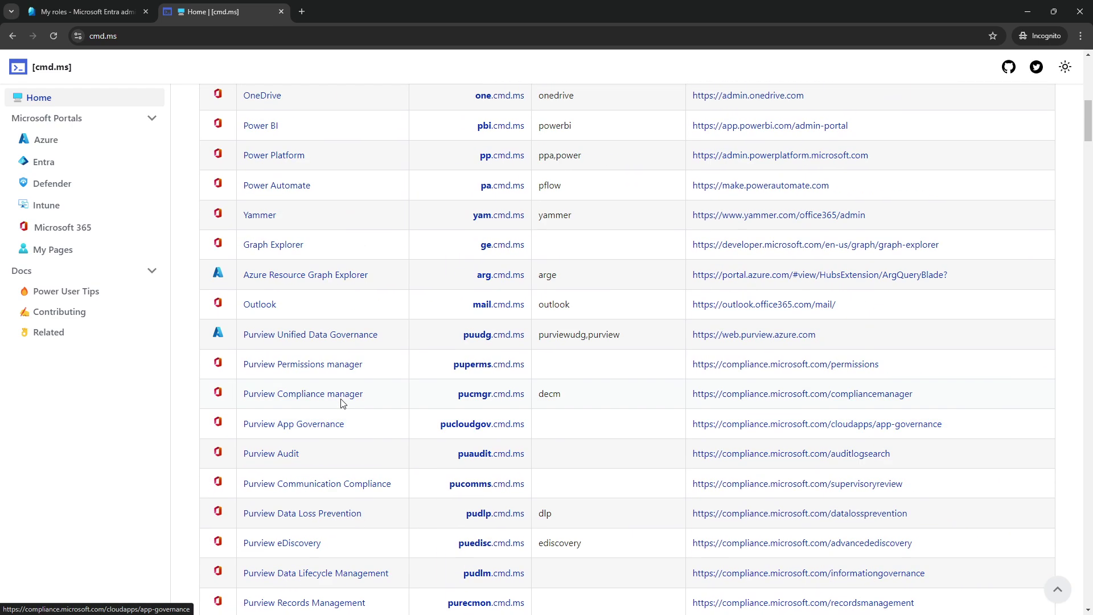
scroll(342, 398, "up", 6)
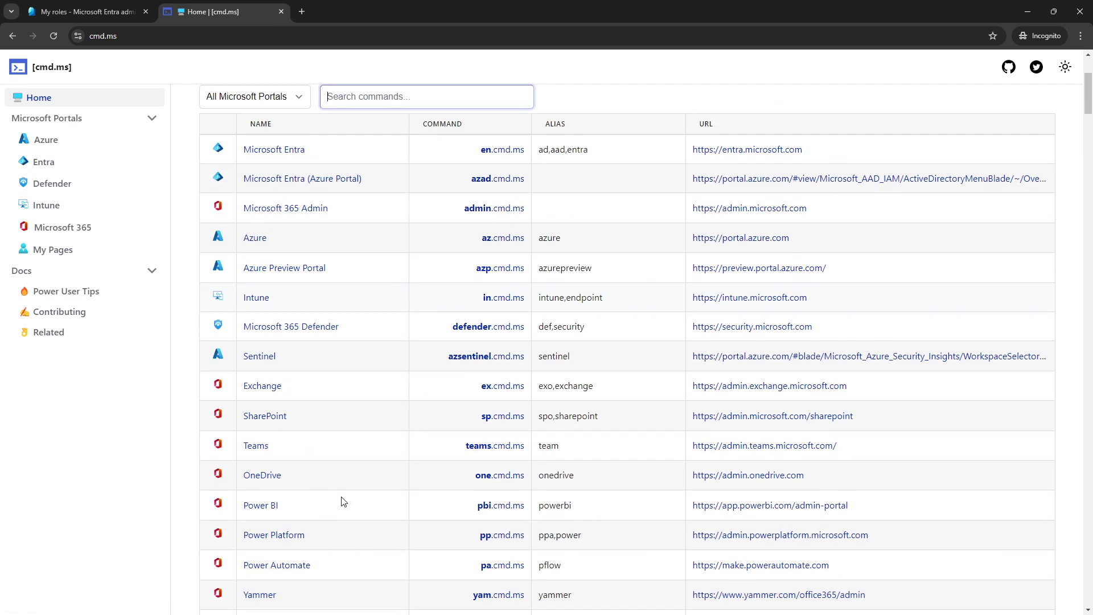
scroll(345, 499, "down", 3)
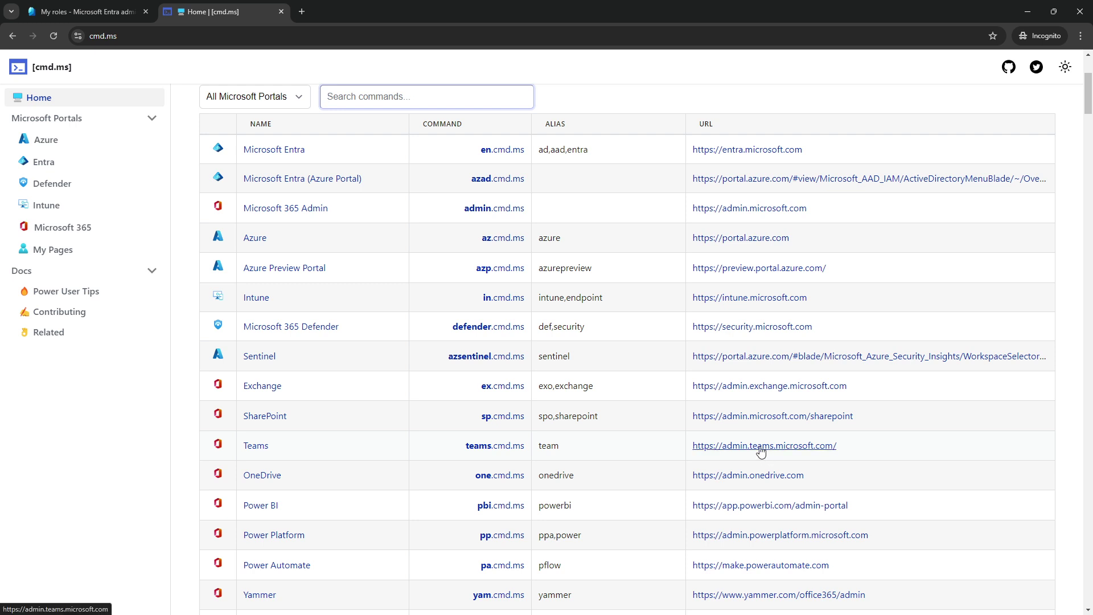
- Open admin.teams.microsoft.com from the Teams row and expand Users in the left navigation
left_click(762, 447)
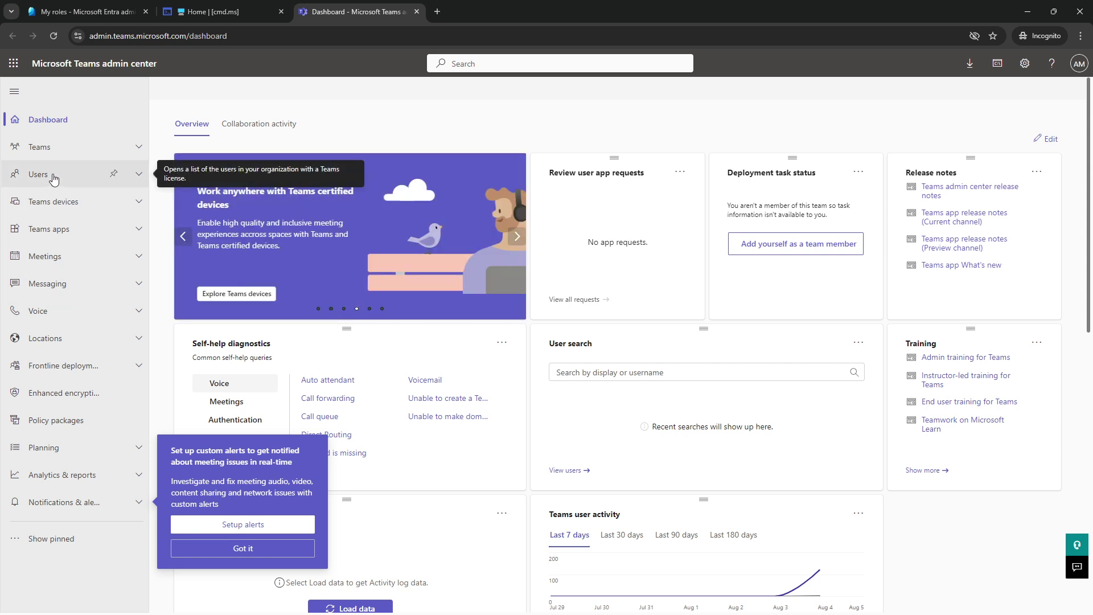
left_click(54, 178)
- View Manage users, then External access, check Guest access, and return to External access
left_click(51, 200)
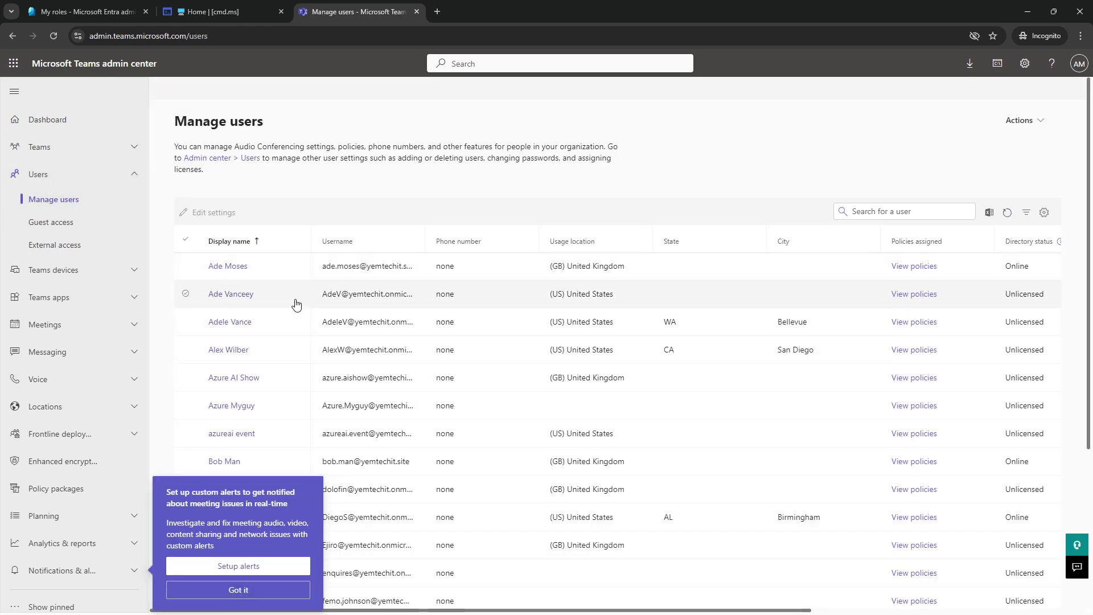
left_click(92, 255)
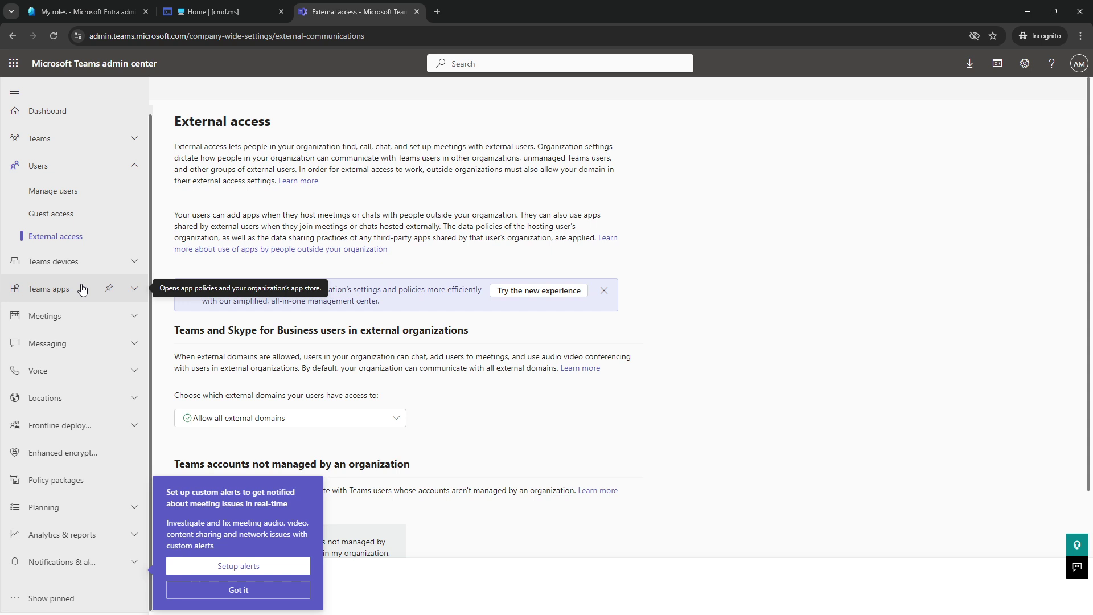
left_click(57, 217)
left_click(53, 238)
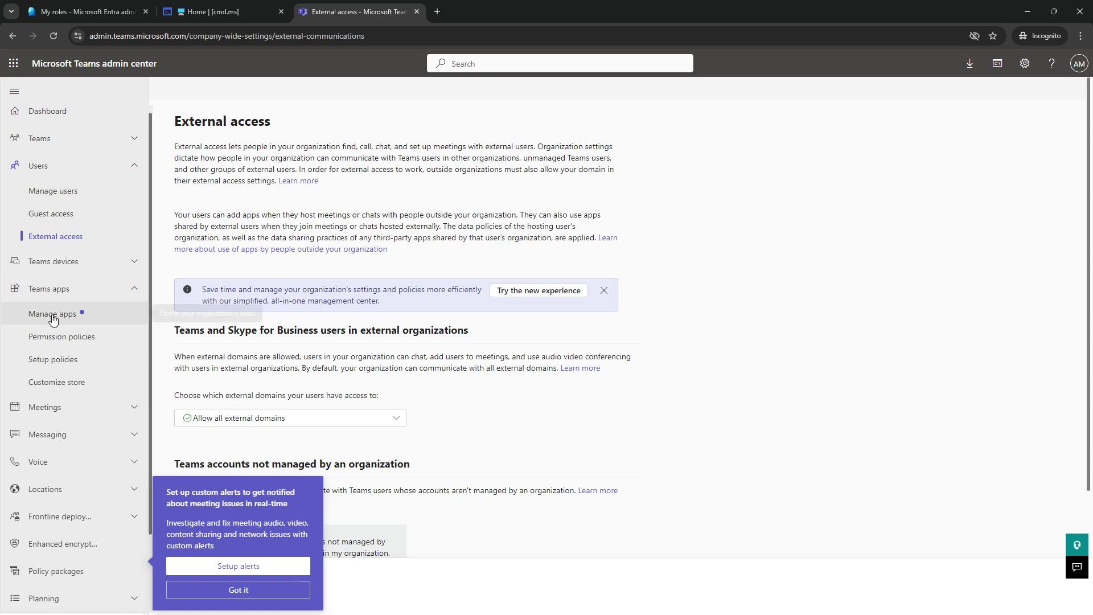
- Visit Teams apps Setup policies, then Guest access, then back to External access
left_click(52, 359)
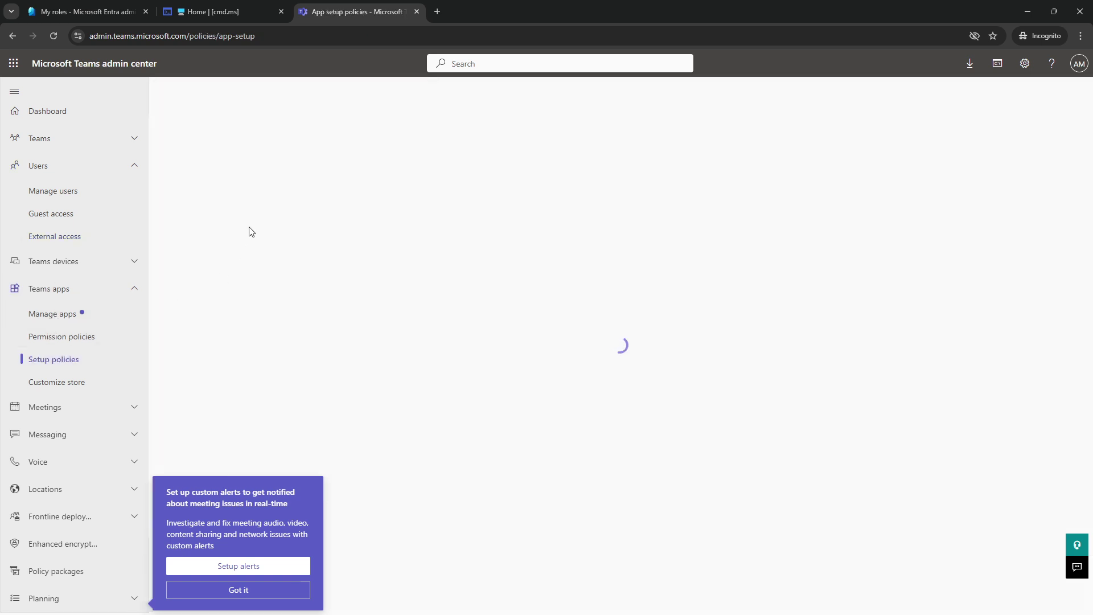
left_click(45, 215)
left_click(73, 238)
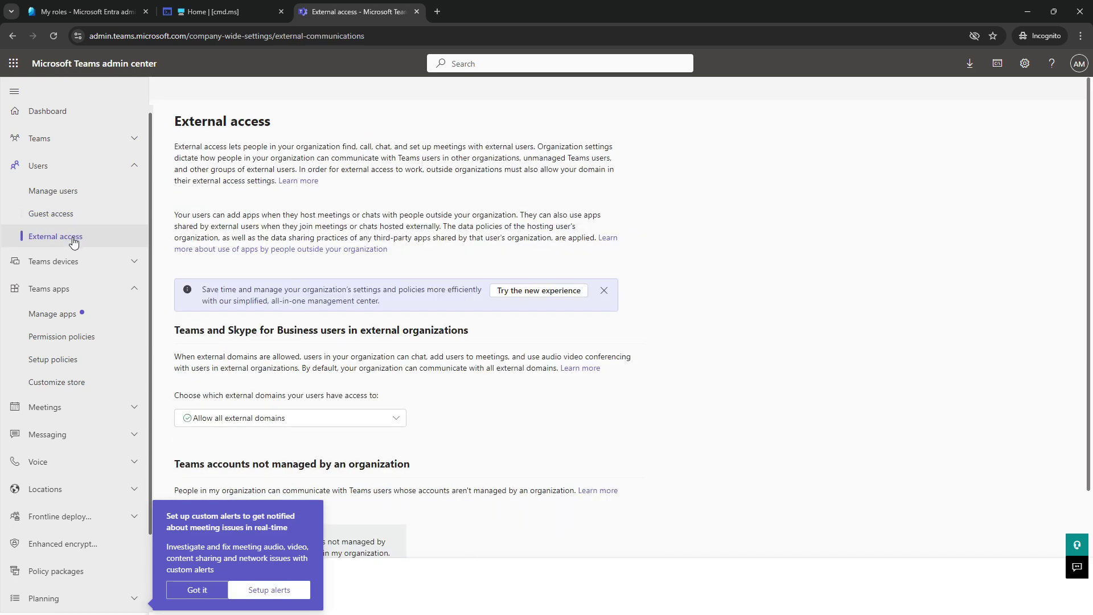
- Browse Teams Rooms on Windows devices, then open Locations > Emergency addresses
left_click(67, 261)
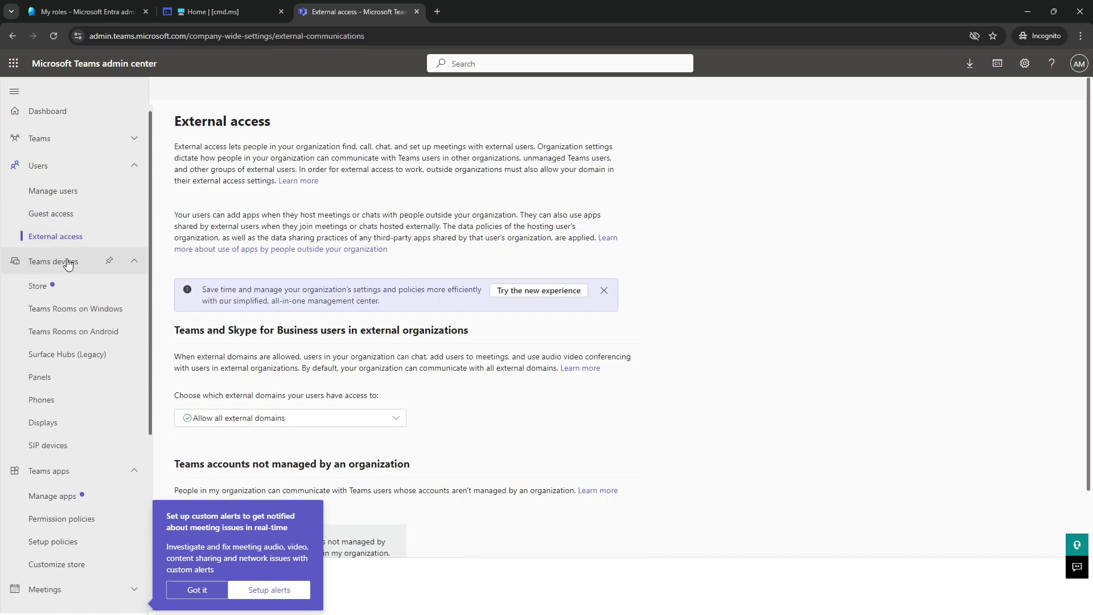
left_click(53, 310)
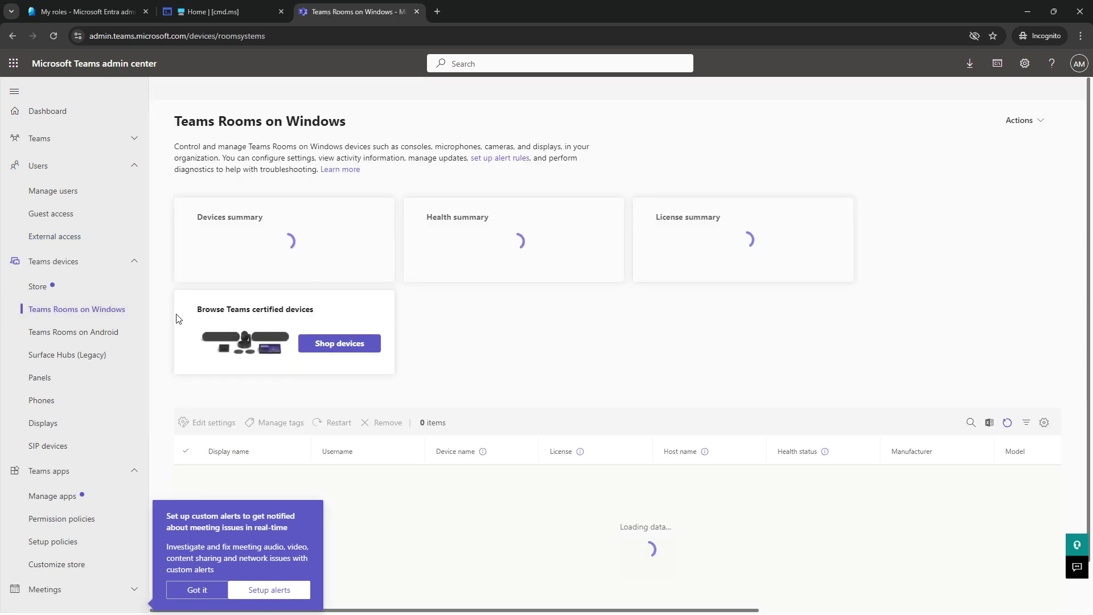
scroll(59, 488, "down", 5)
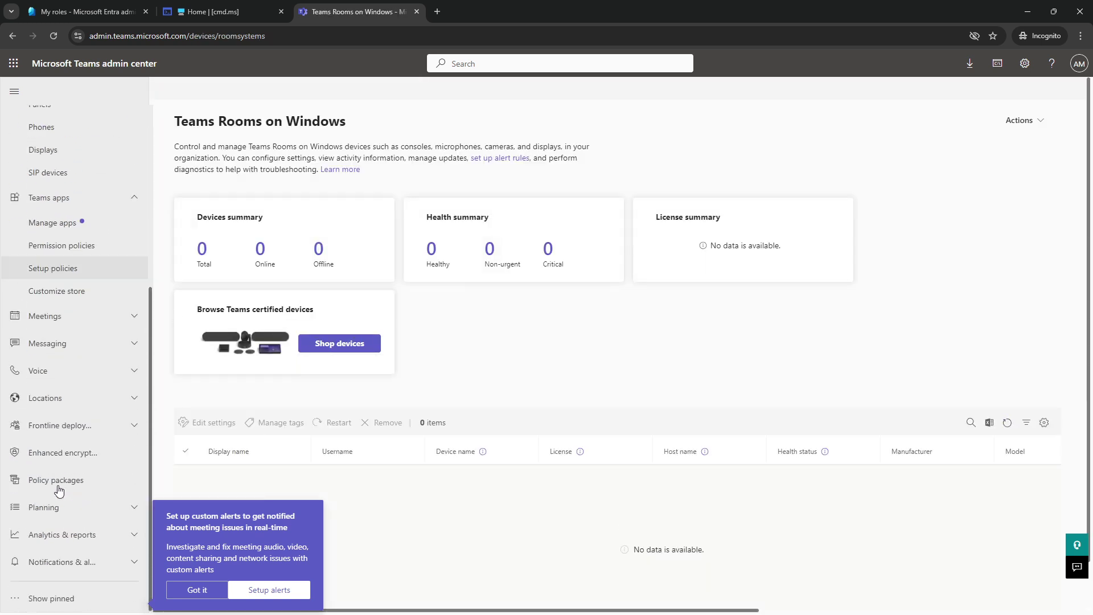
left_click(54, 398)
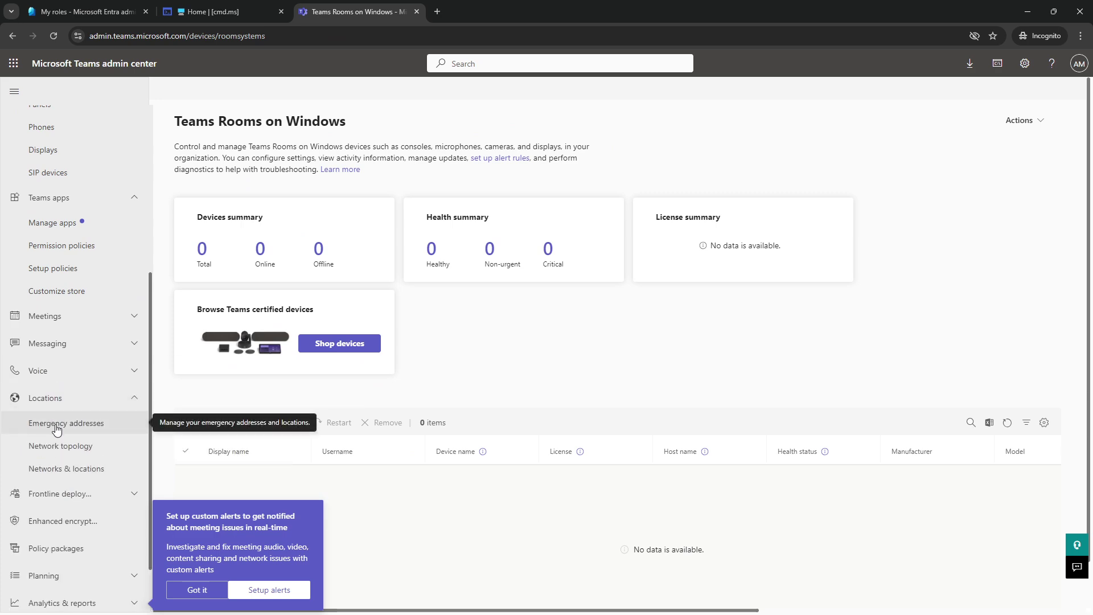
left_click(56, 428)
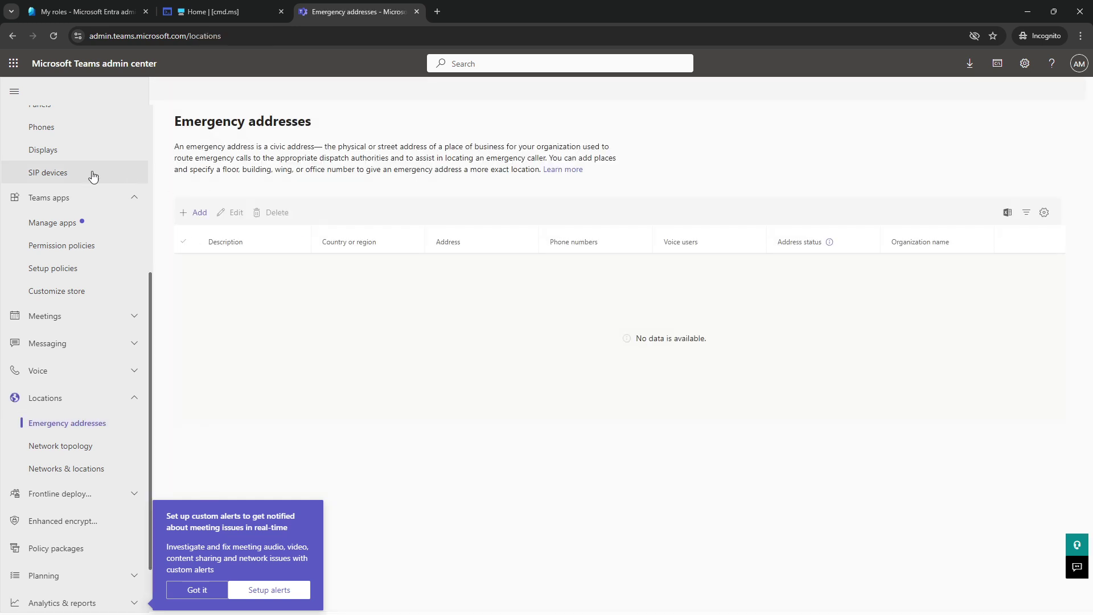
scroll(63, 180, "up", 3)
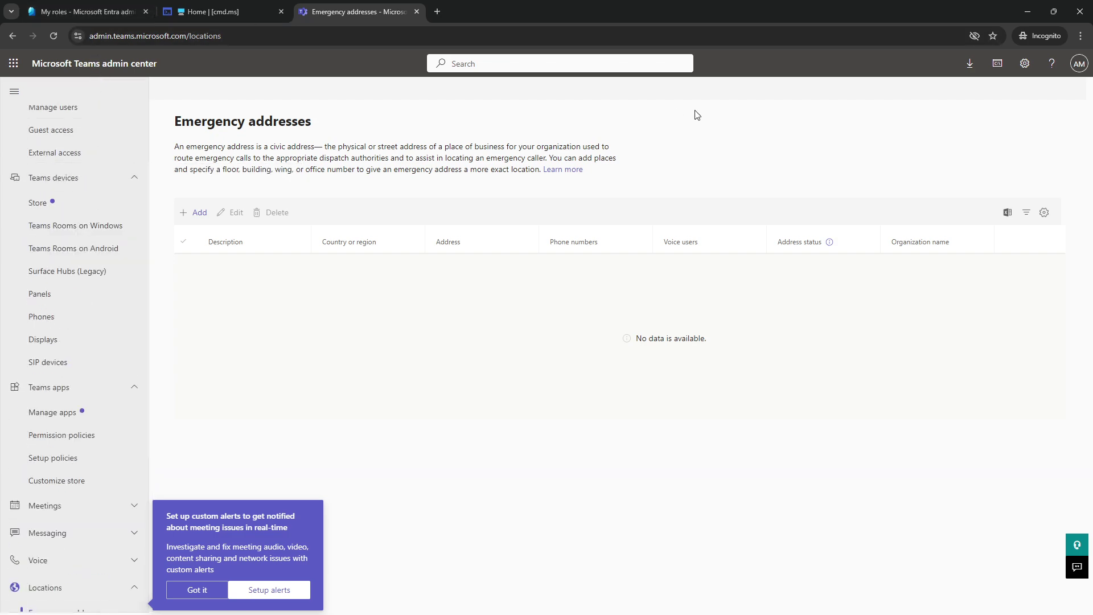
- Minimize the Teams admin window and open Settings for the Teams Administrator role in PIM
left_click(1030, 13)
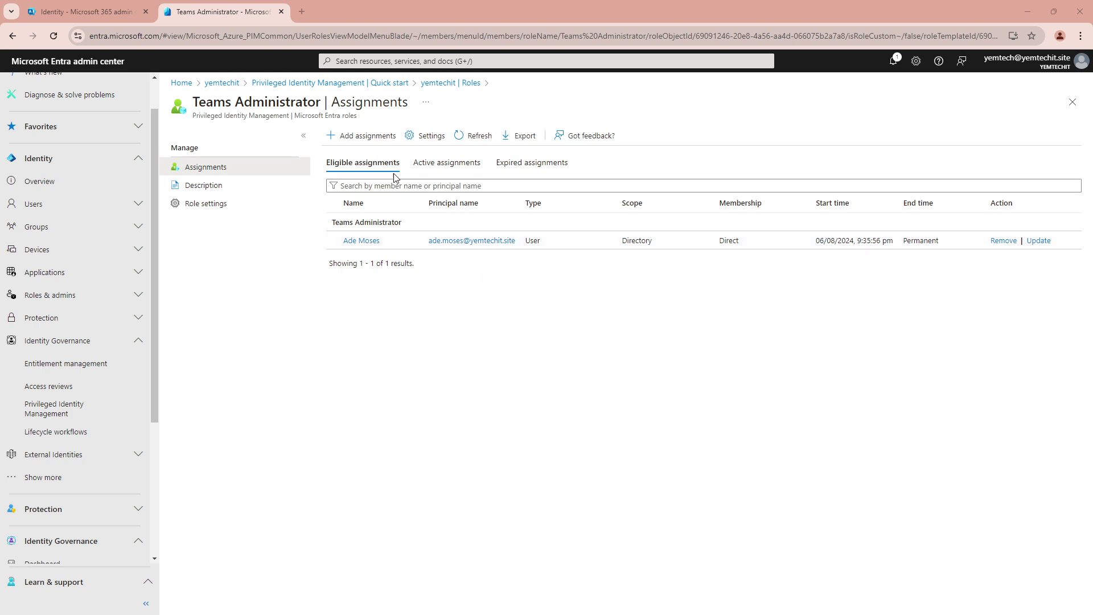
left_click(432, 138)
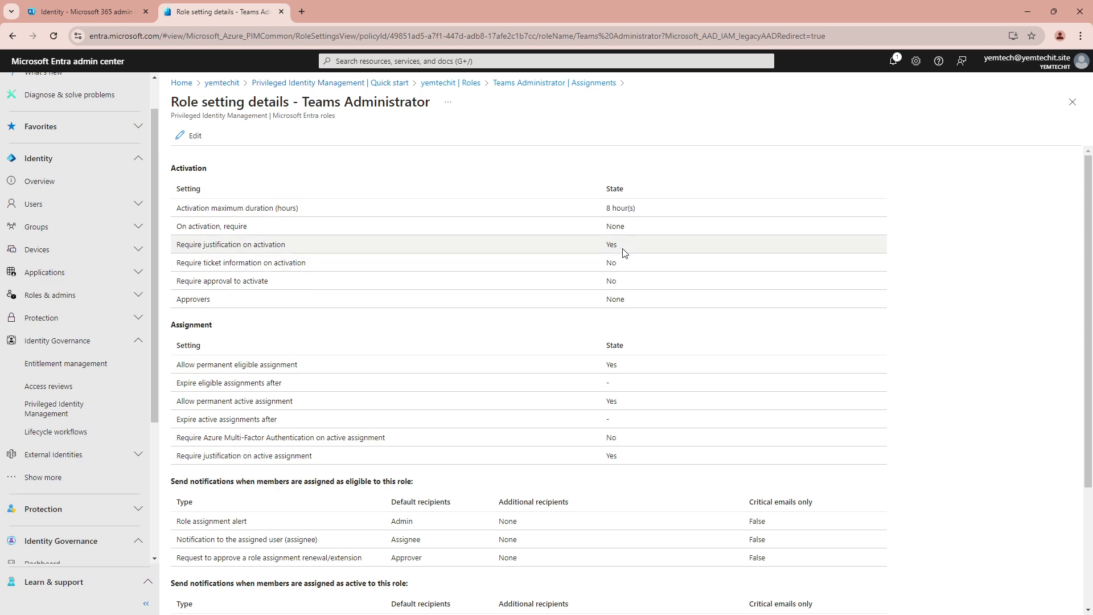
- Edit the role settings, trying Conditional Access, Azure MFA and None, and the Require approval checkbox
scroll(230, 321, "down", 2)
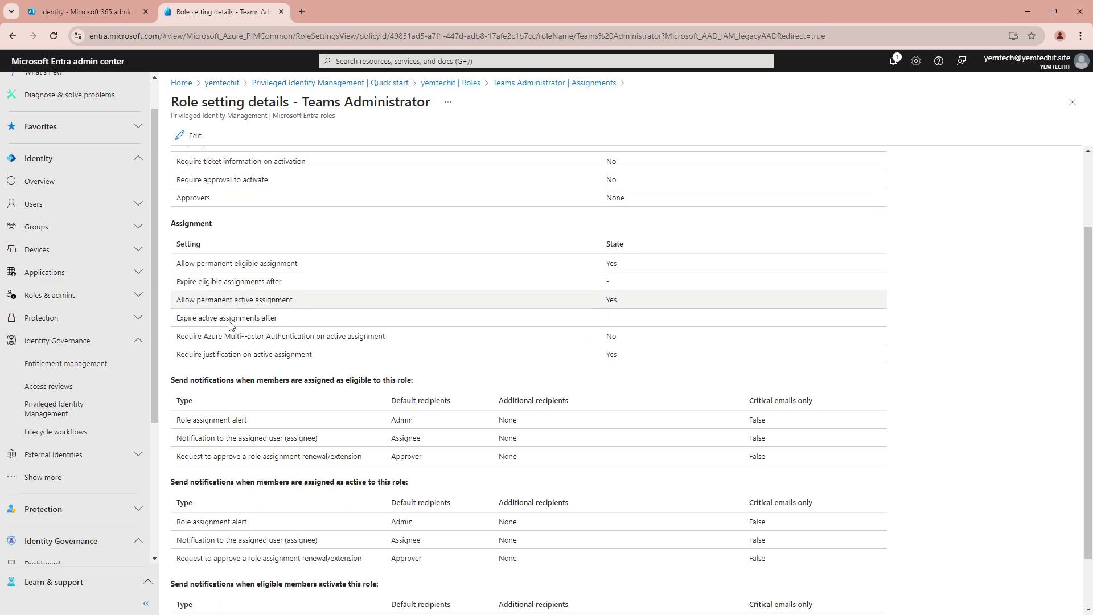
scroll(245, 342, "up", 2)
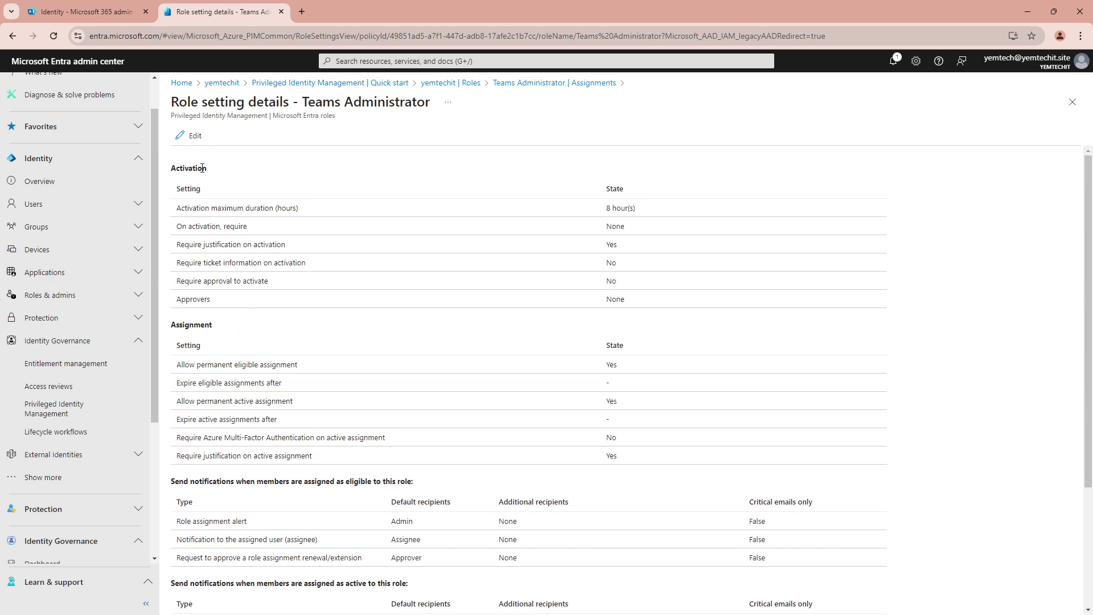
left_click(192, 136)
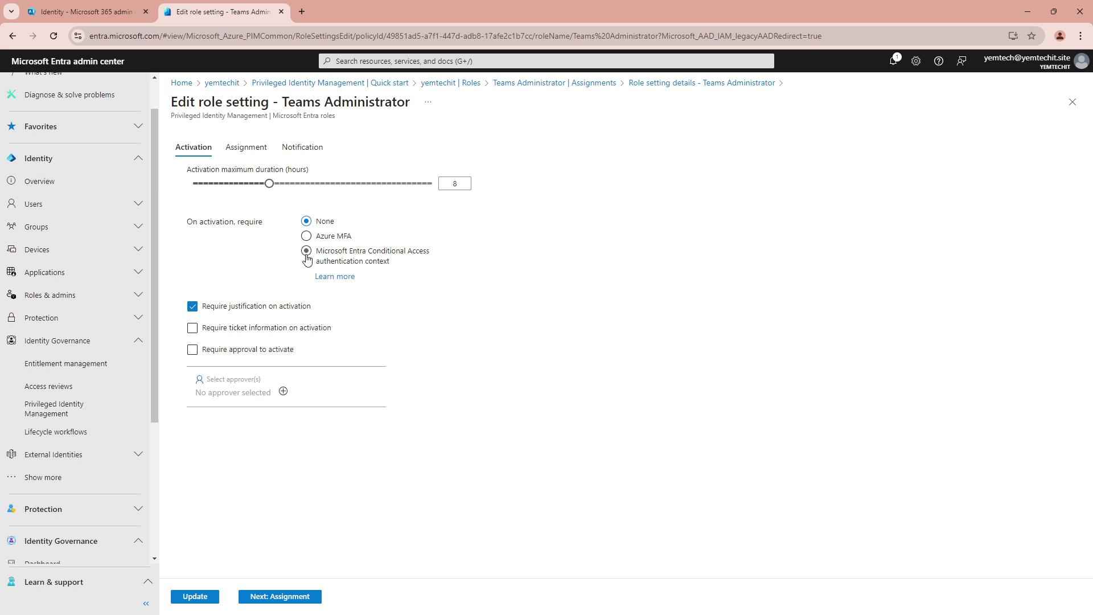
left_click(308, 260)
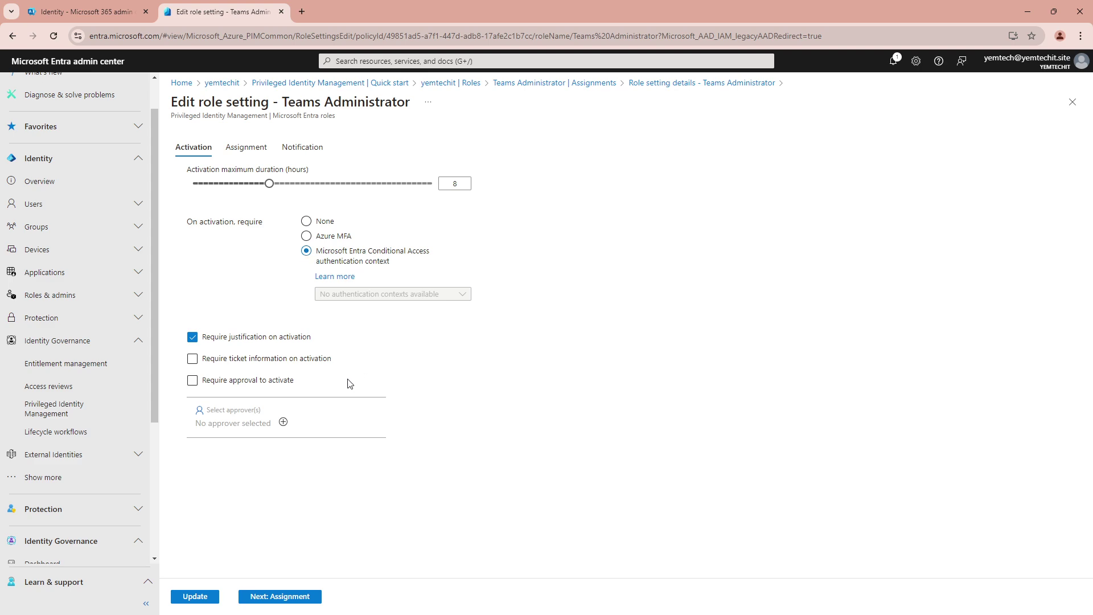
left_click(306, 238)
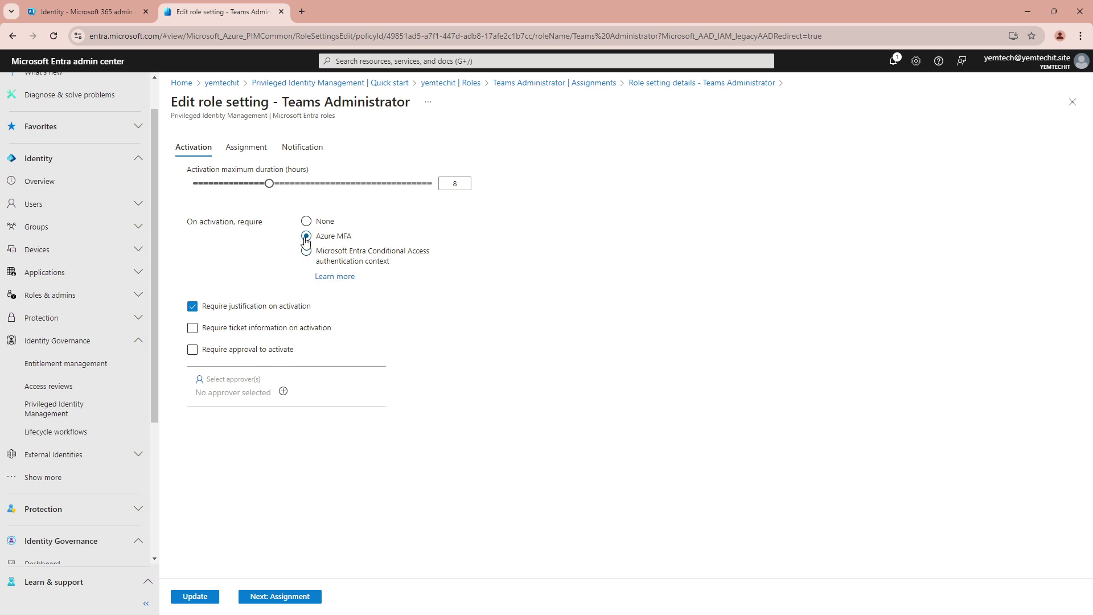
left_click(305, 222)
left_click(210, 353)
- Review the Assignment and Notification tabs, then minimize Chrome and PowerPoint
left_click(235, 149)
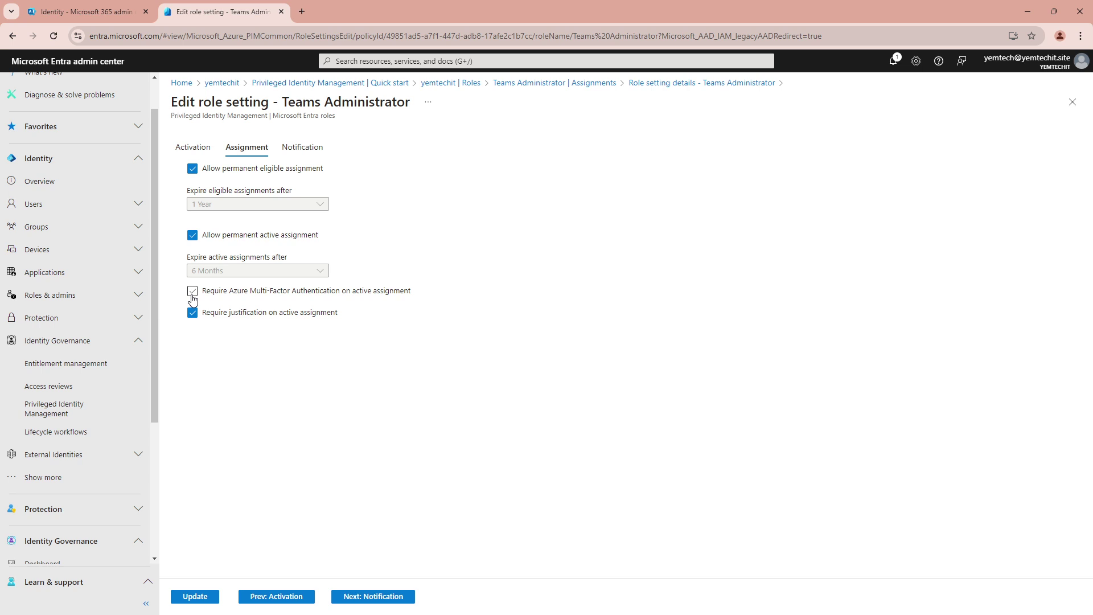
left_click(300, 147)
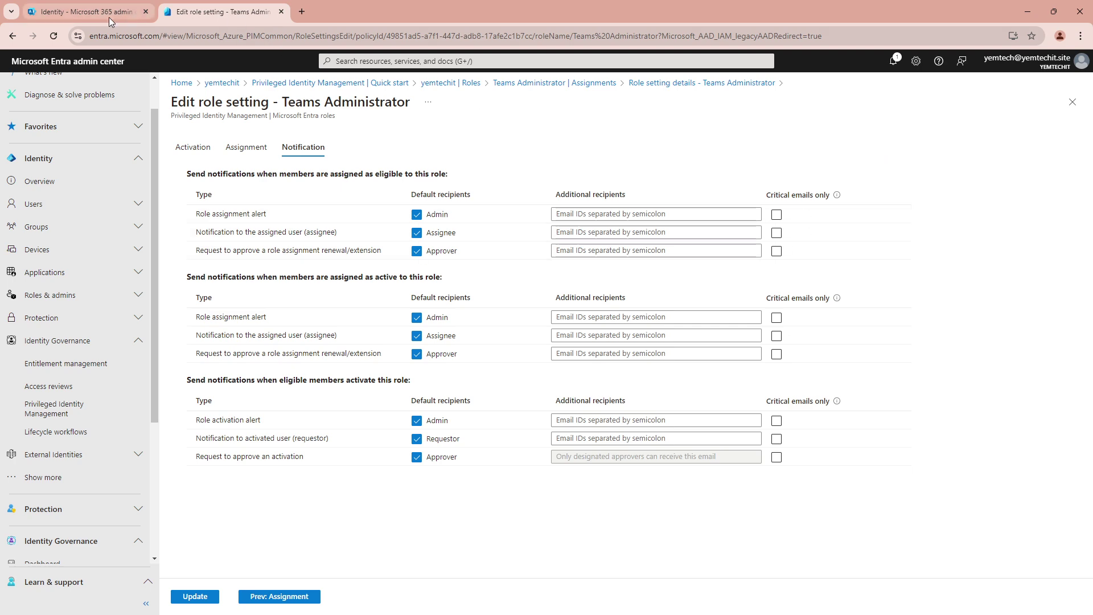
left_click(1027, 11)
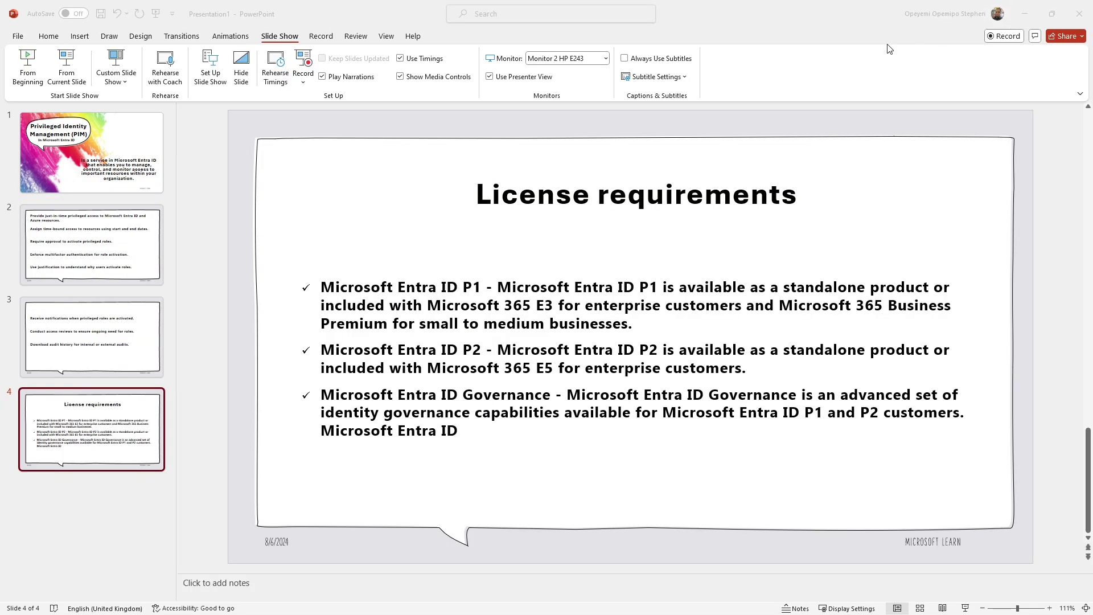
left_click(1019, 13)
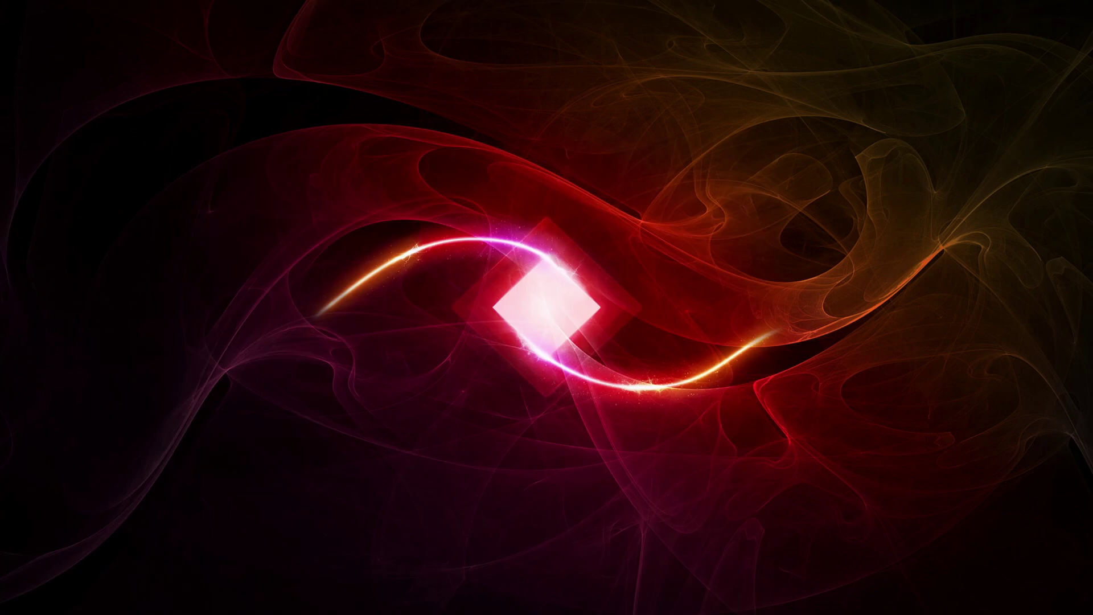